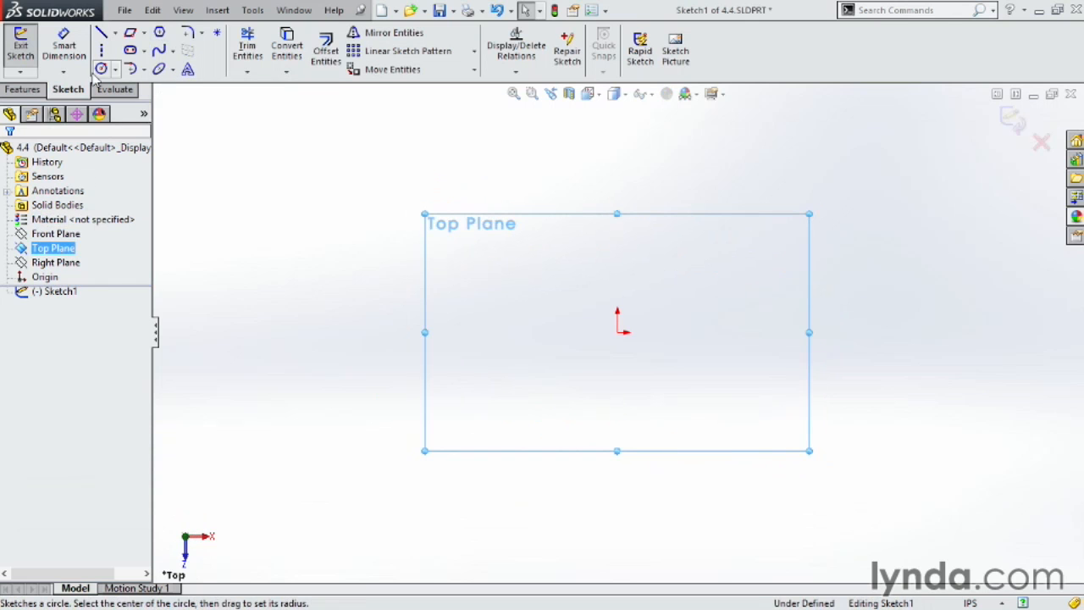
Sketch a five-sided polygon with an inscribed circle about 3.9 in in diameter, centred on the origin
click(161, 34)
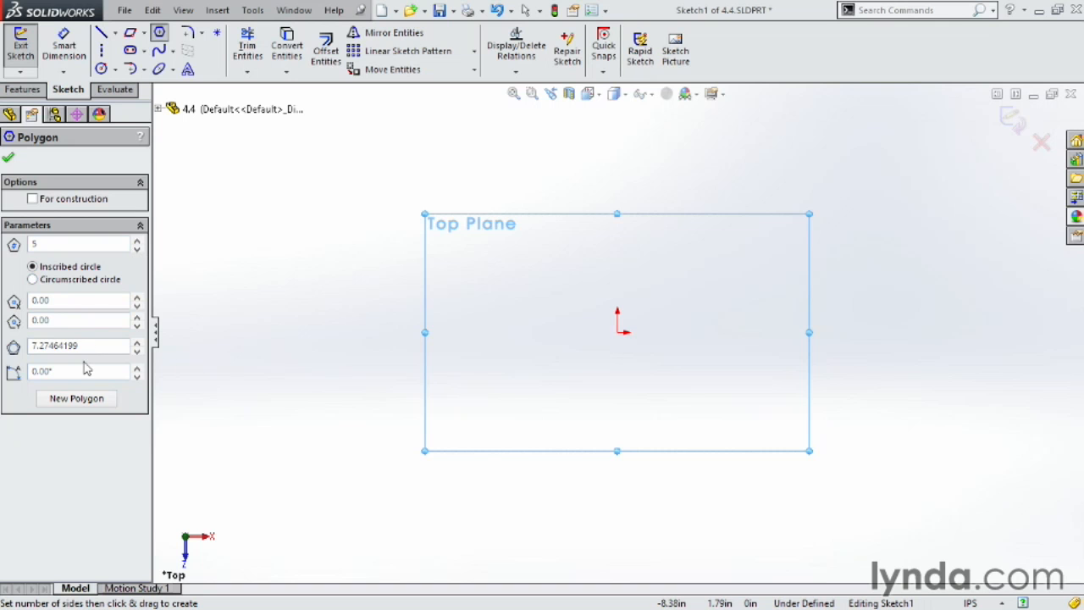
scroll(670, 373, down, 2)
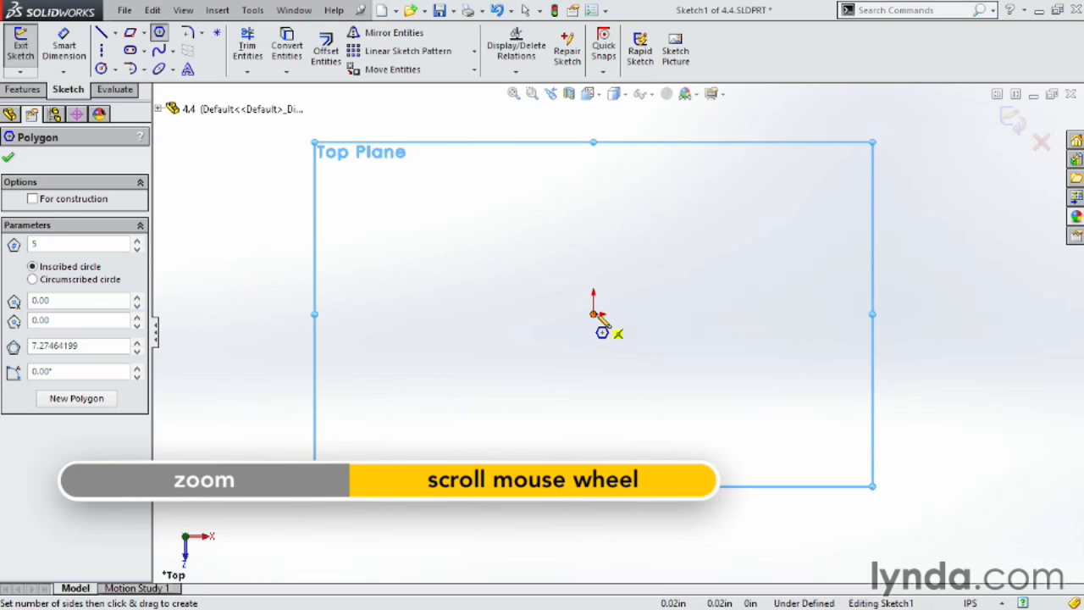
mouse_move(599, 315)
mouse_down()
mouse_move(721, 320)
mouse_move(817, 236)
mouse_move(856, 262)
mouse_move(780, 266)
mouse_up()
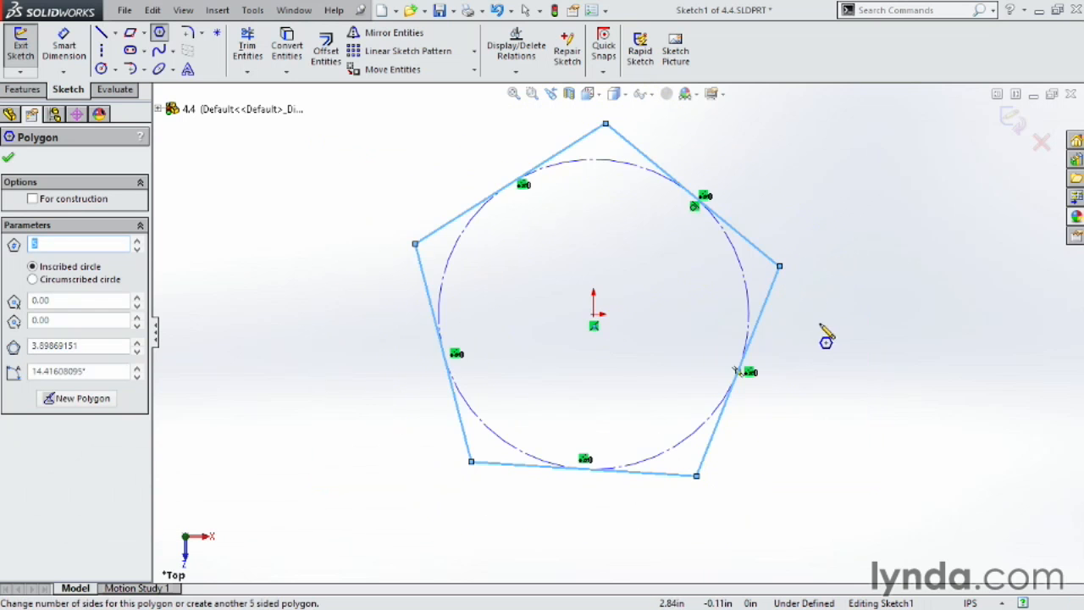
key(Escape)
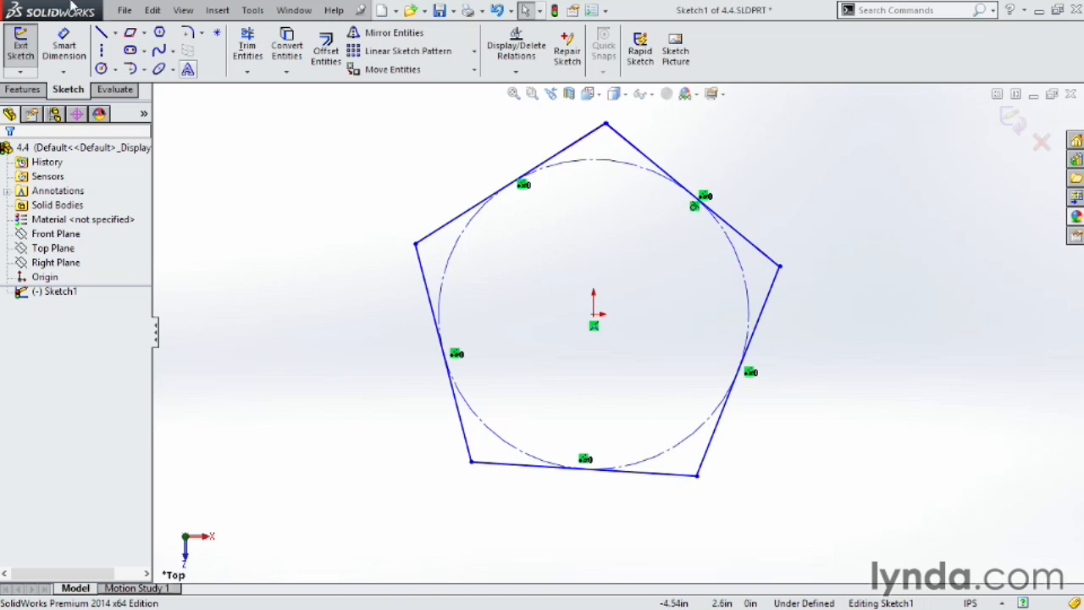
Dimension the pentagon's inscribed construction circle to a diameter of 3.00 in
click(74, 44)
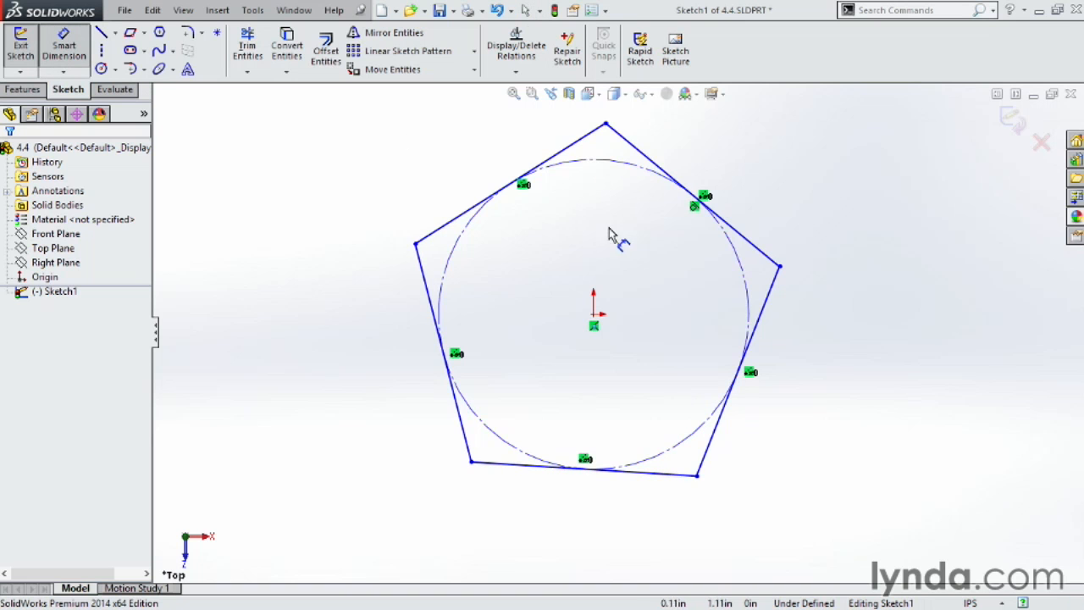
click(746, 282)
click(924, 296)
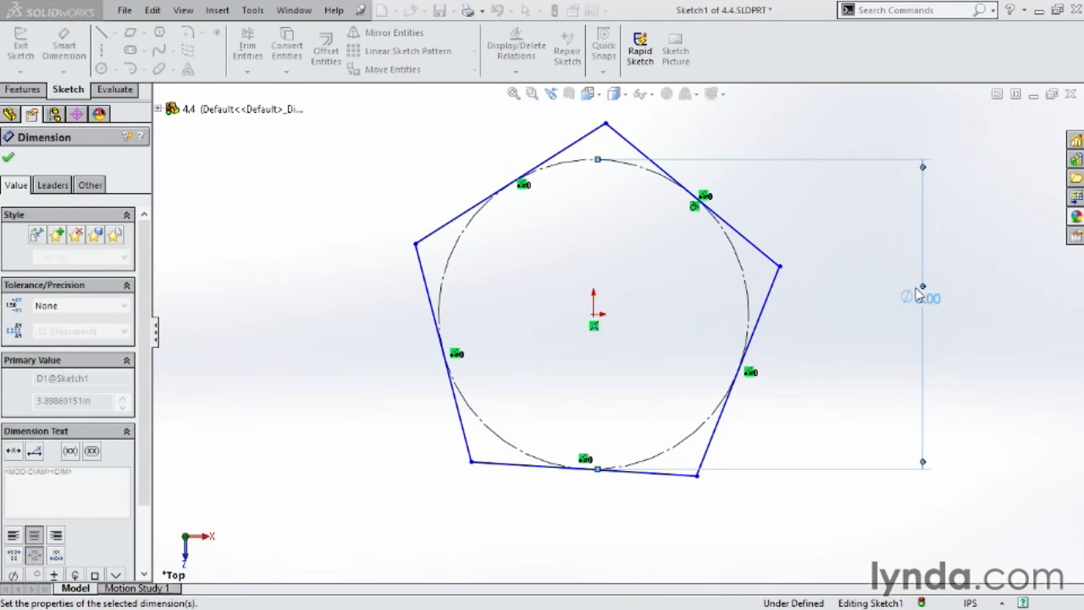
key(Escape)
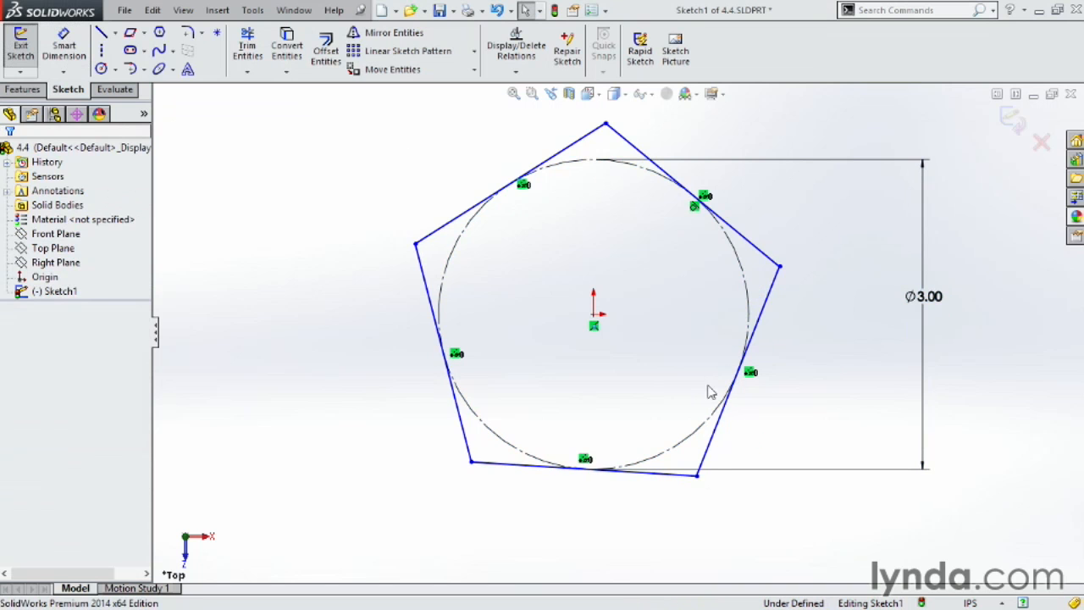
Add a horizontal relation to the pentagon's lowest edge
click(669, 481)
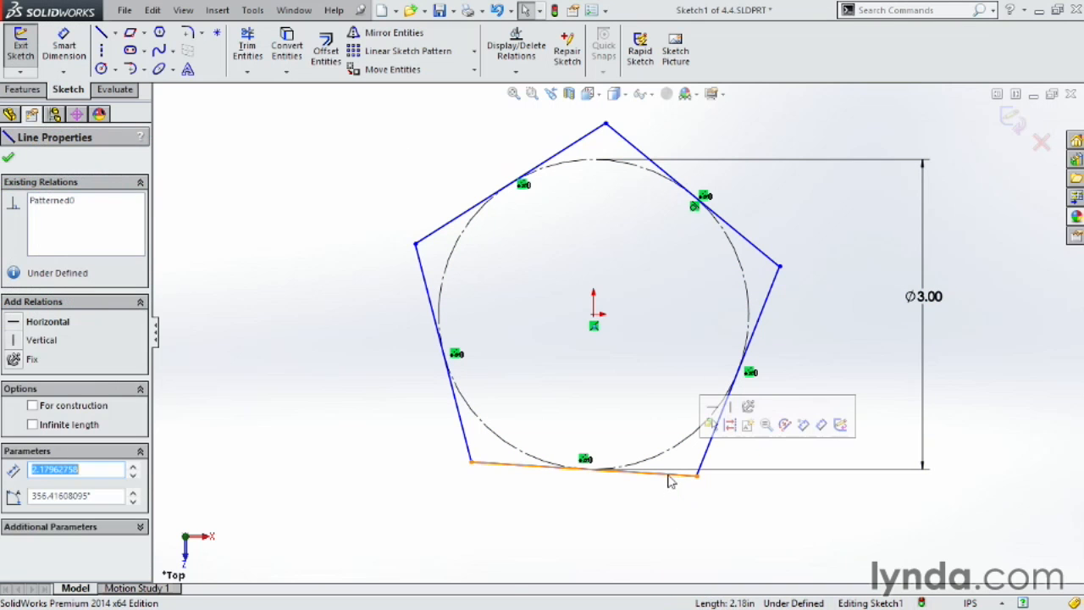
click(710, 414)
click(743, 513)
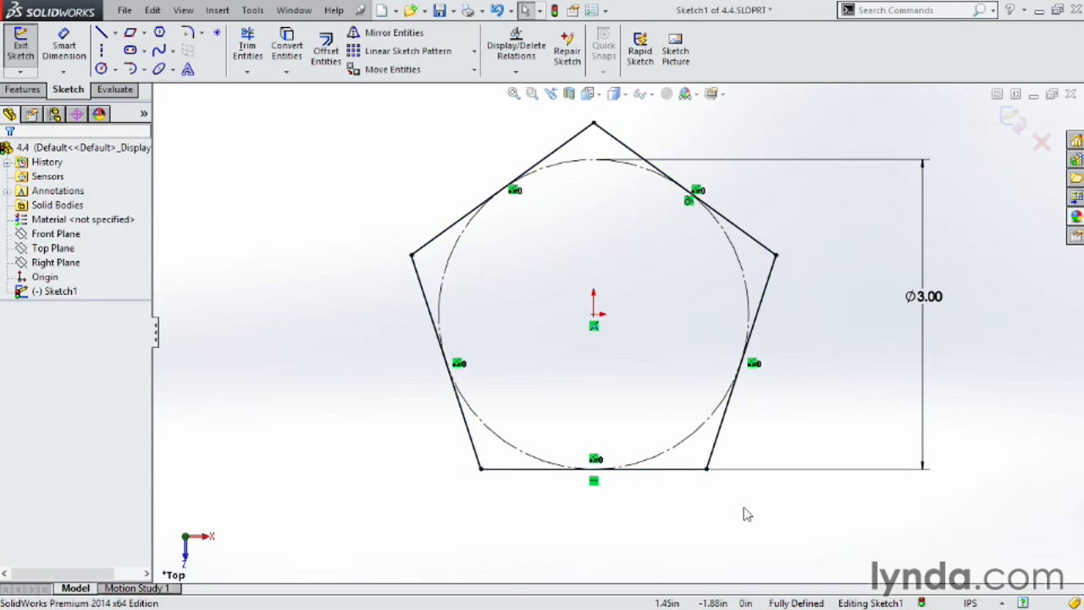
Convert all five edges of the pentagon to construction geometry
scroll(555, 442, up, 3)
scroll(683, 444, down, 2)
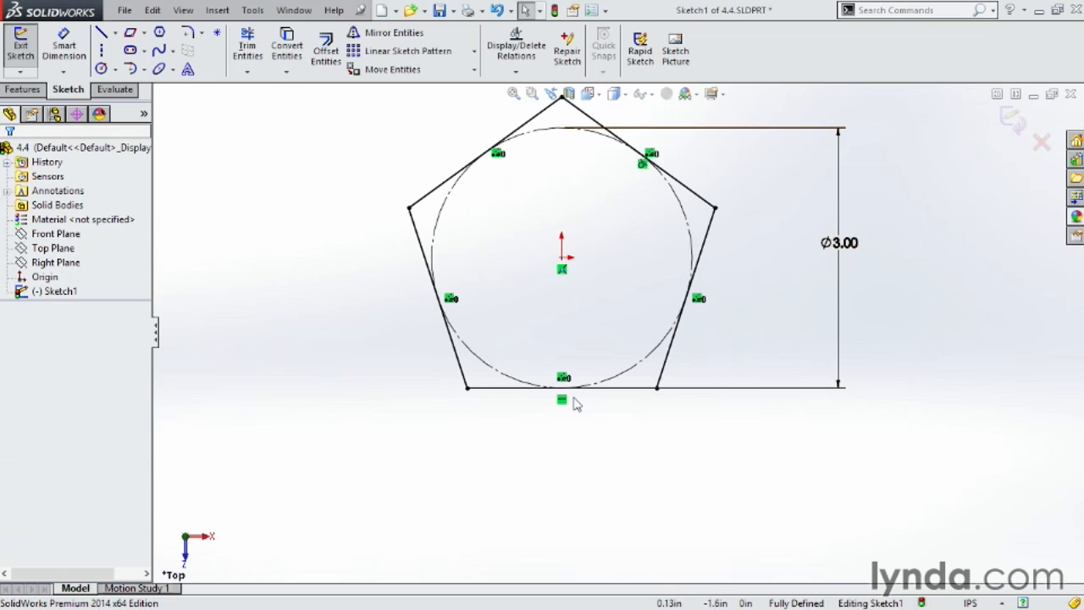
scroll(678, 426, up, 3)
scroll(773, 268, down, 2)
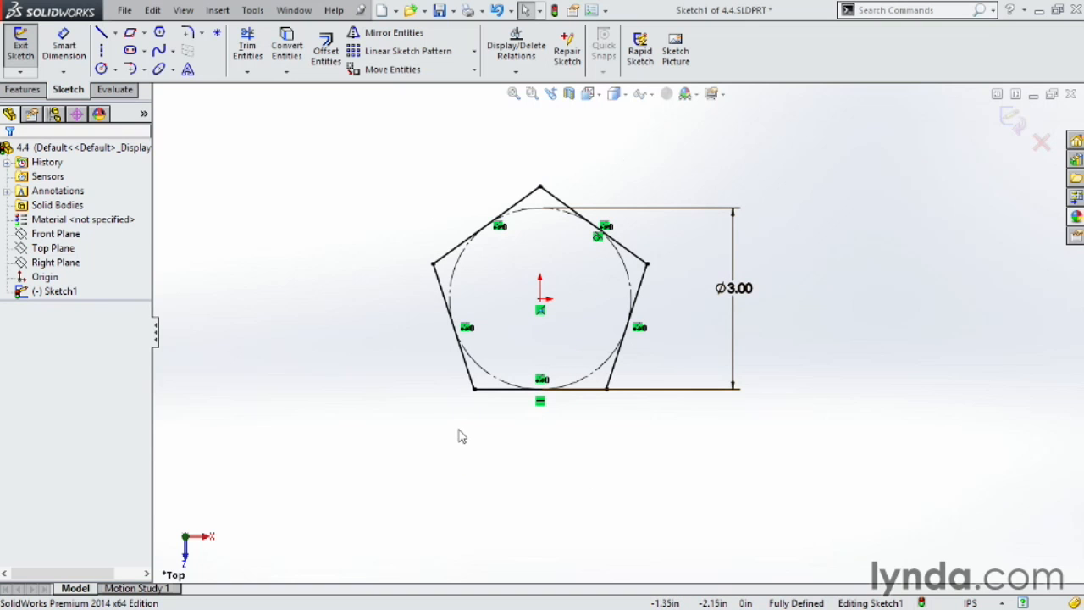
click(532, 194)
ctrl+click(563, 209)
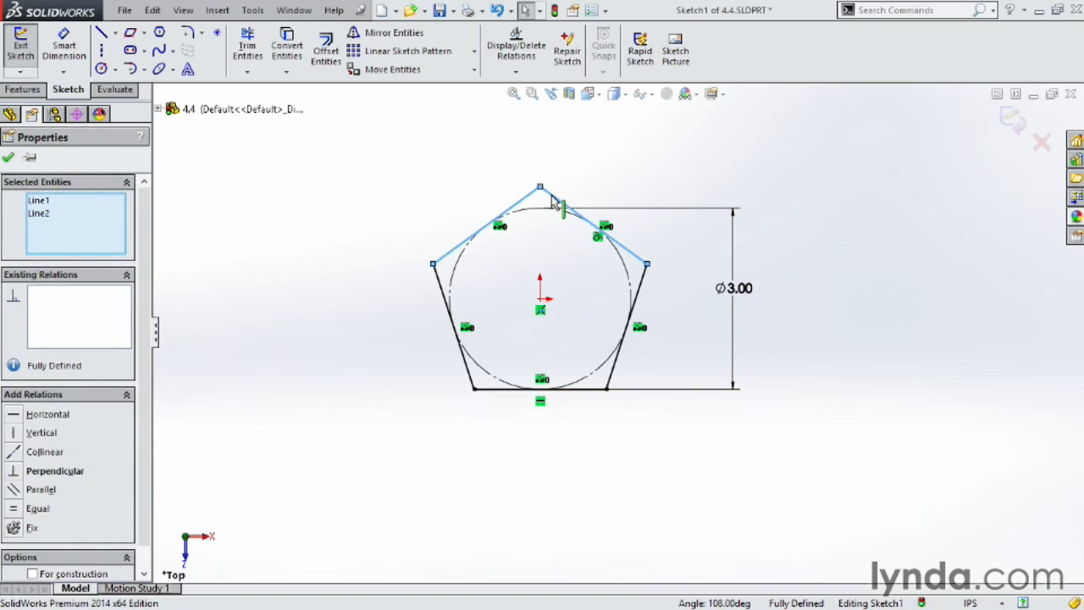
ctrl+click(641, 291)
ctrl+click(466, 365)
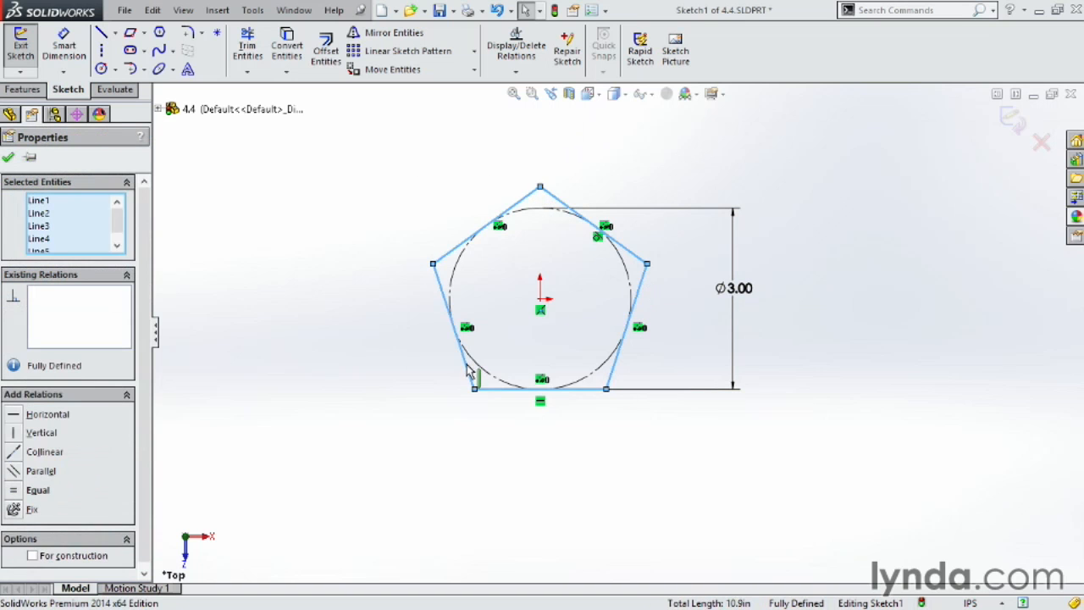
click(32, 557)
click(331, 382)
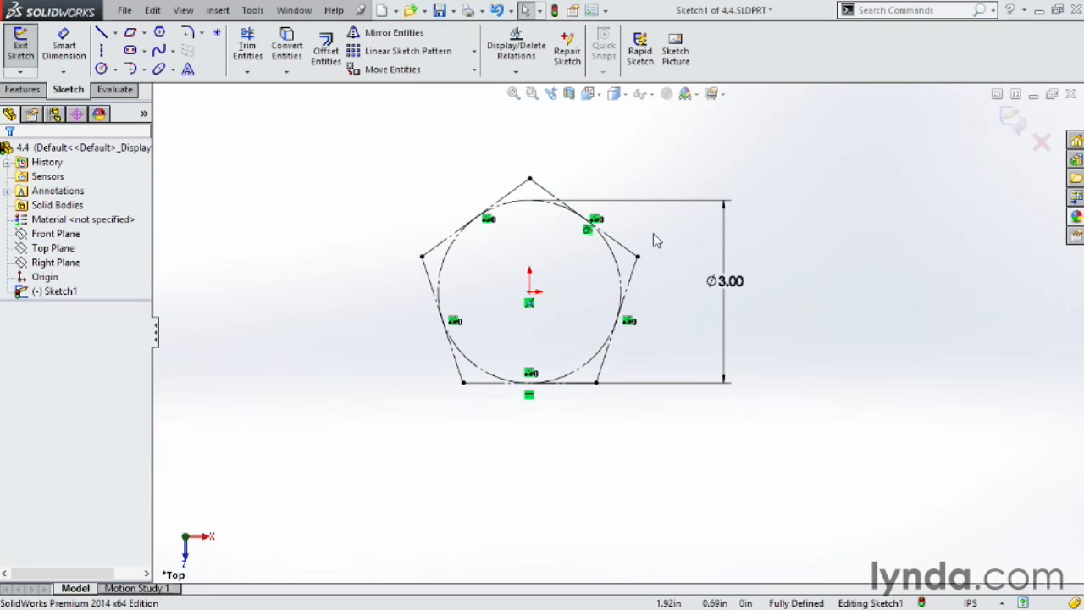
Draw five solid lines joining the pentagon's non-adjacent corners to form a closed five-pointed star
click(101, 33)
click(597, 382)
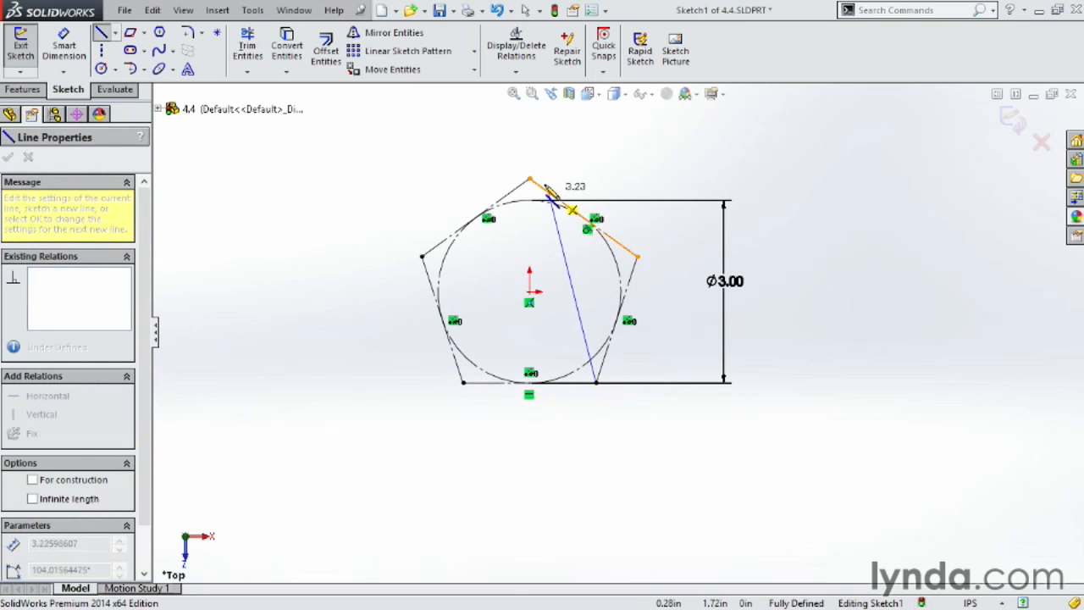
click(529, 179)
click(463, 383)
click(637, 256)
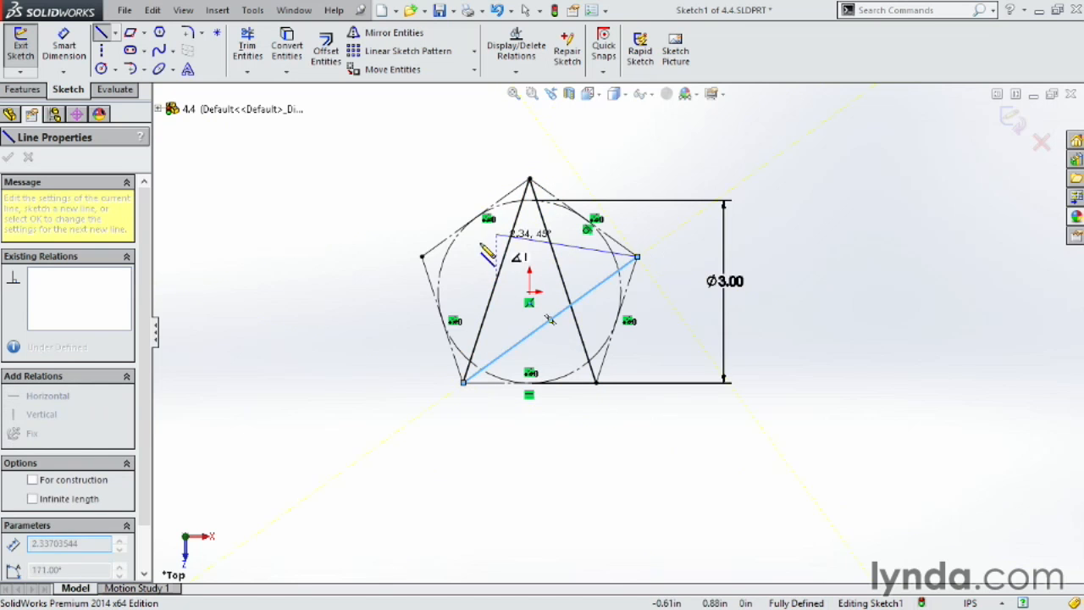
click(422, 255)
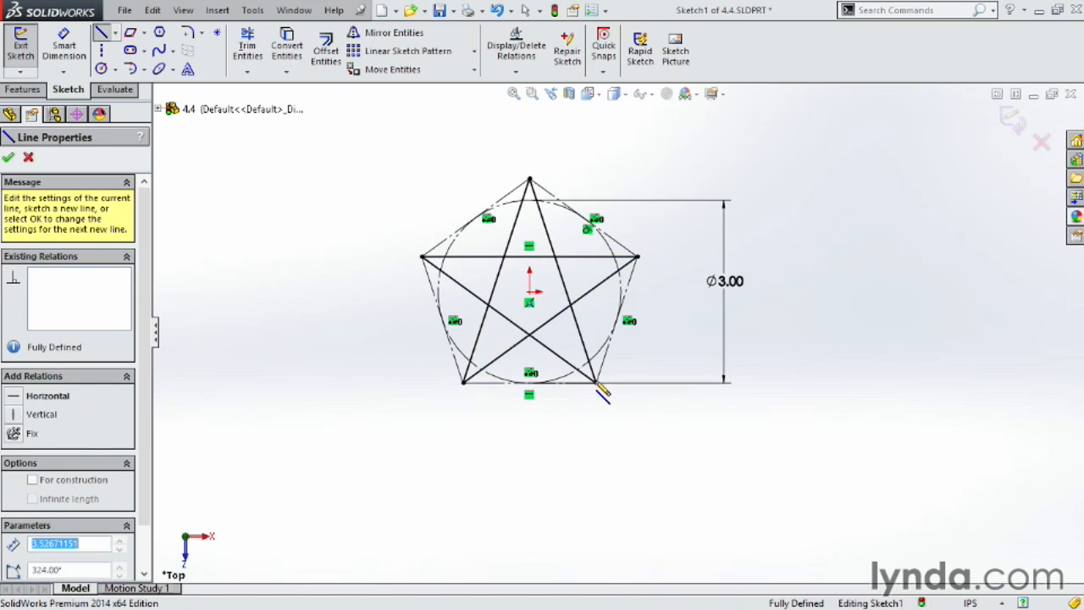
click(596, 382)
key(Escape)
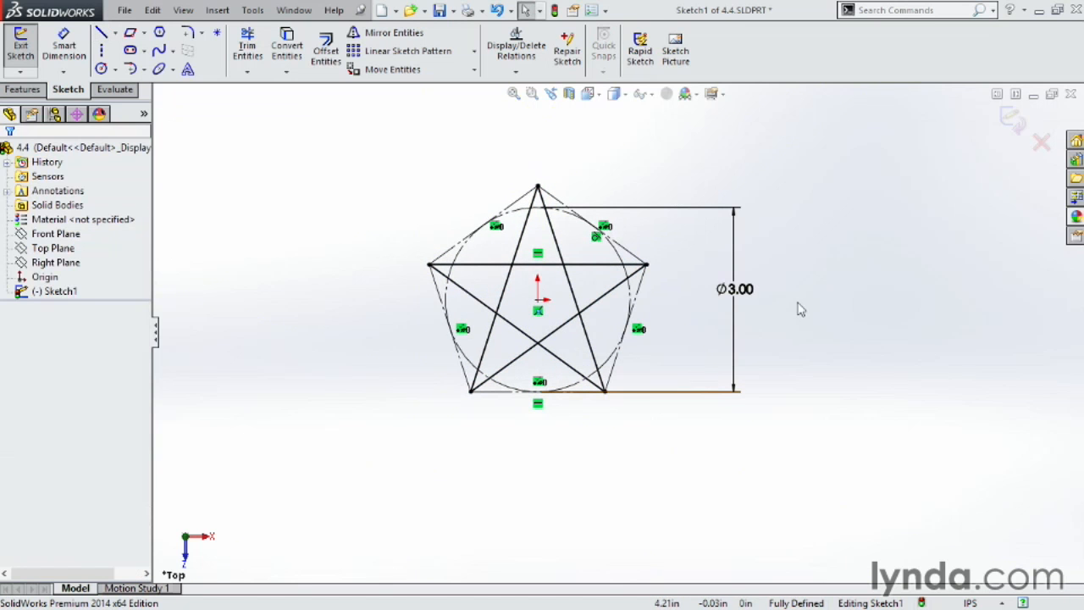
Set the diameter of the pentagon's inscribed circle to 4.0 in
double_click(734, 290)
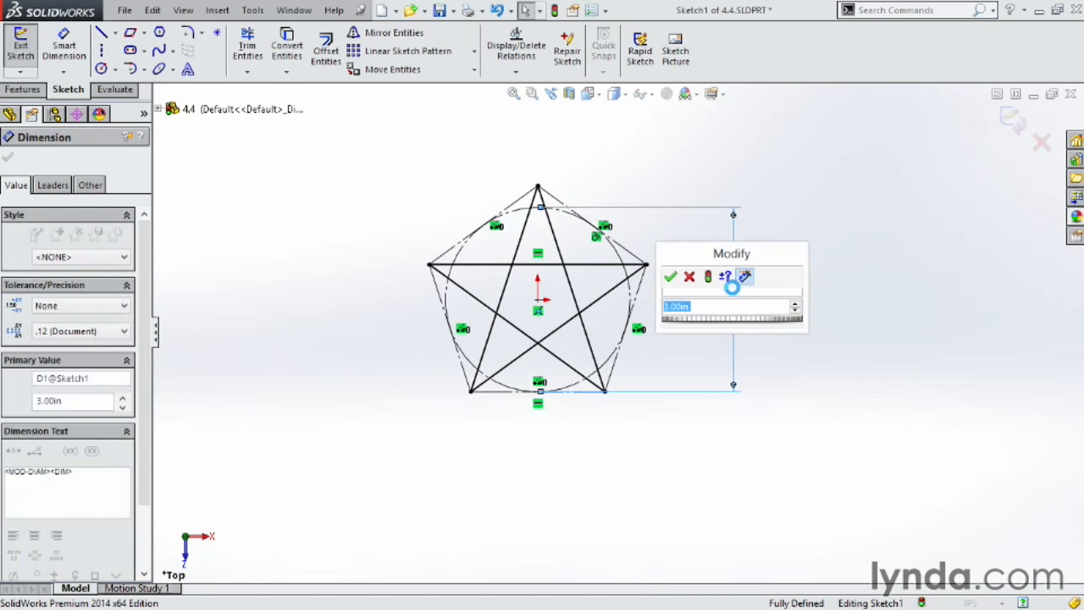
text(4.0)
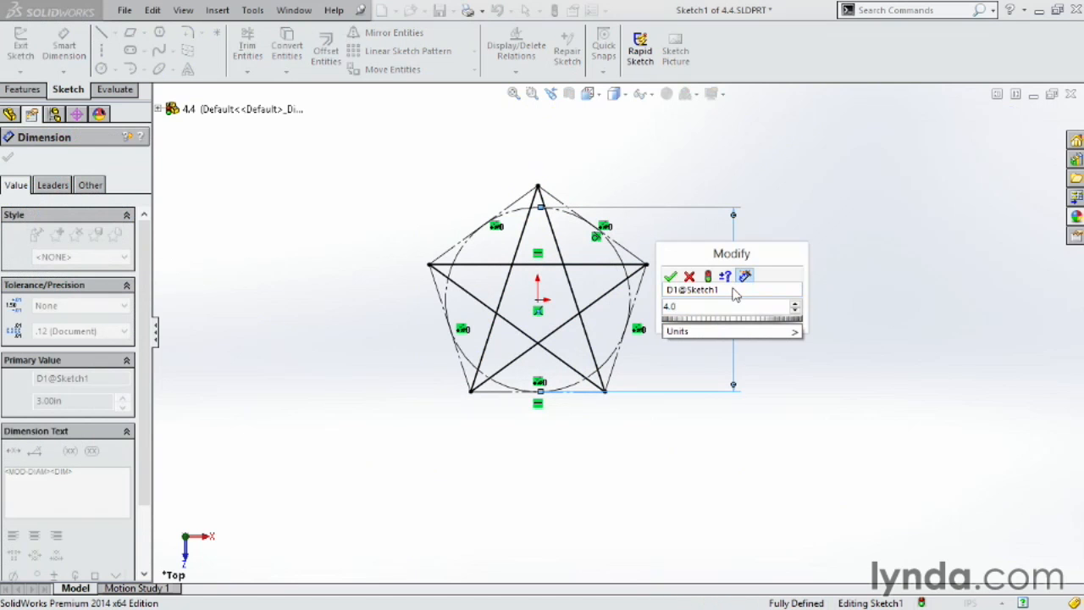
key(Return)
key(Escape)
Delete the whole star sketch, including the pentagon, its circle and the diameter dimension
scroll(748, 299, up, 3)
drag(409, 181, 835, 462)
key(Delete)
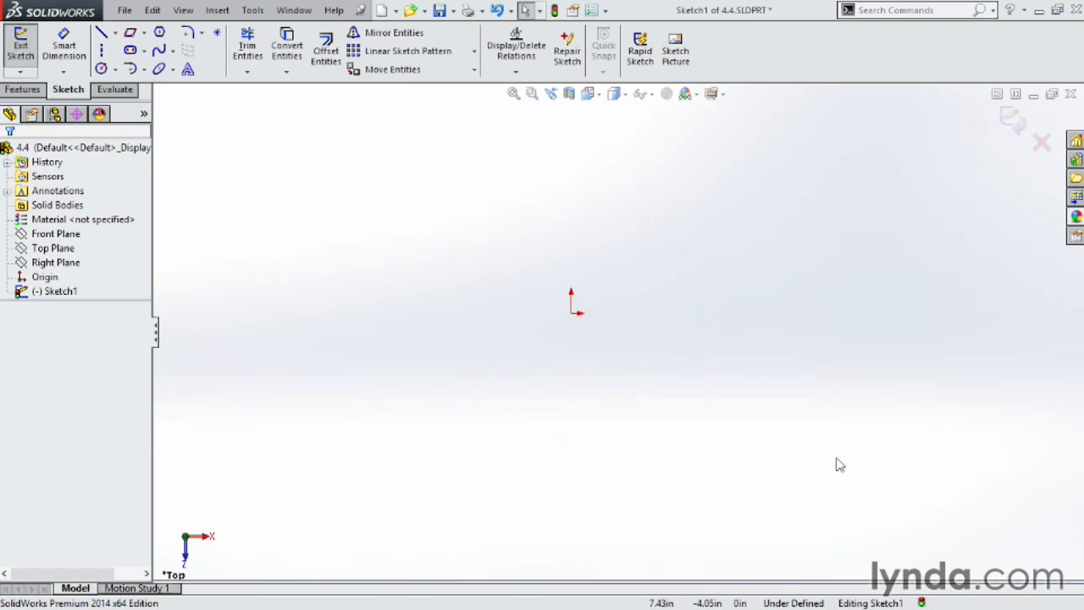
Sketch a seven-sided polygon with a circumscribed circle about 5.48 in in diameter, to the right of the origin
click(160, 34)
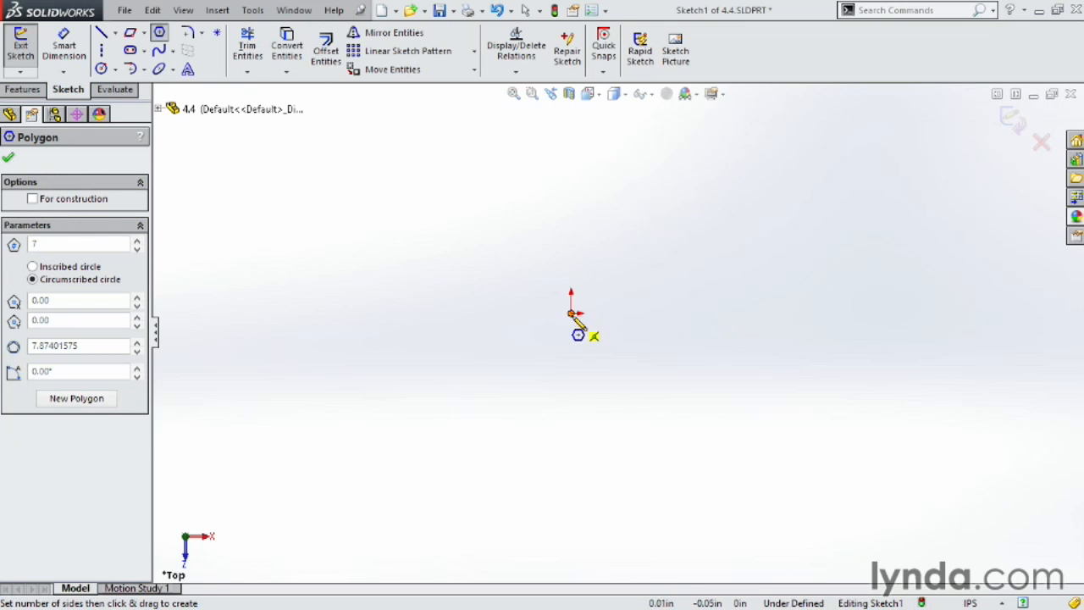
drag(760, 351, 757, 255)
key(Escape)
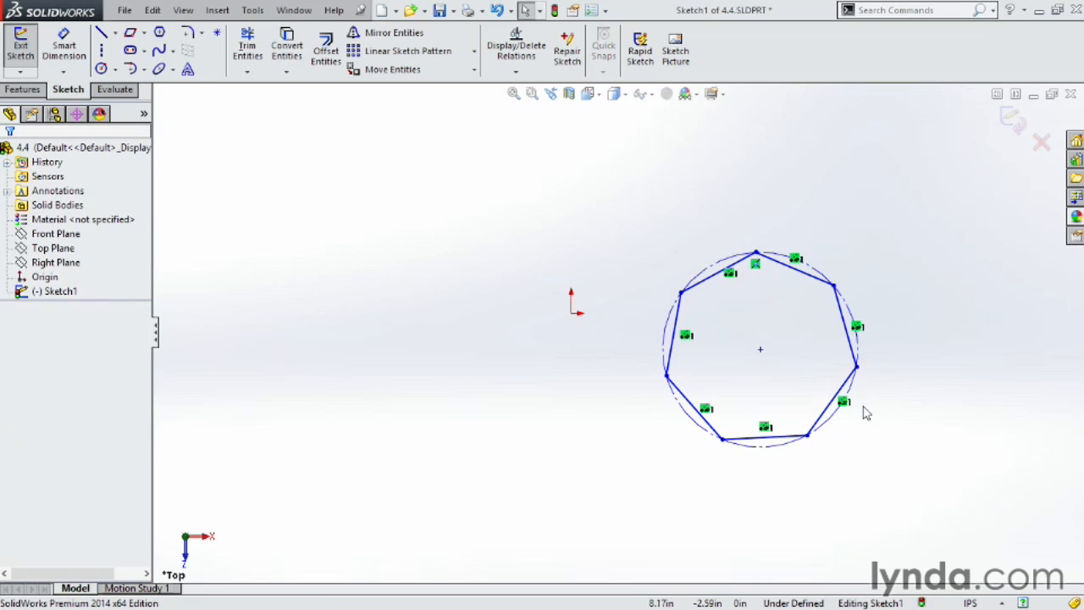
Dimension the heptagon's circumscribed circle to a diameter of 6 in and move the heptagon by its centre farther from the origin
scroll(864, 412, down, 2)
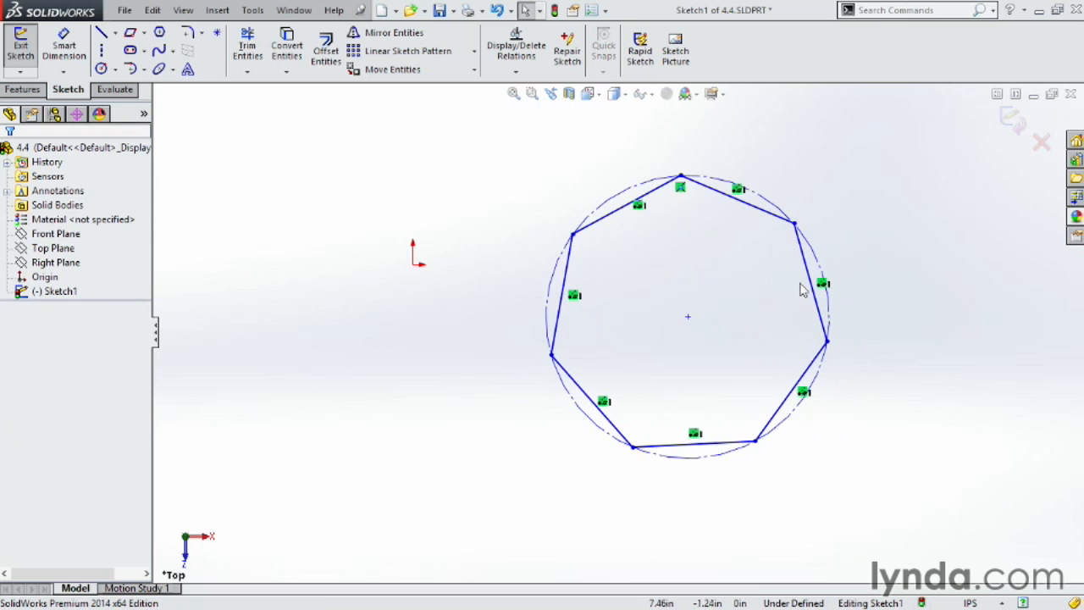
click(64, 47)
click(820, 246)
click(940, 233)
key(Escape)
click(936, 225)
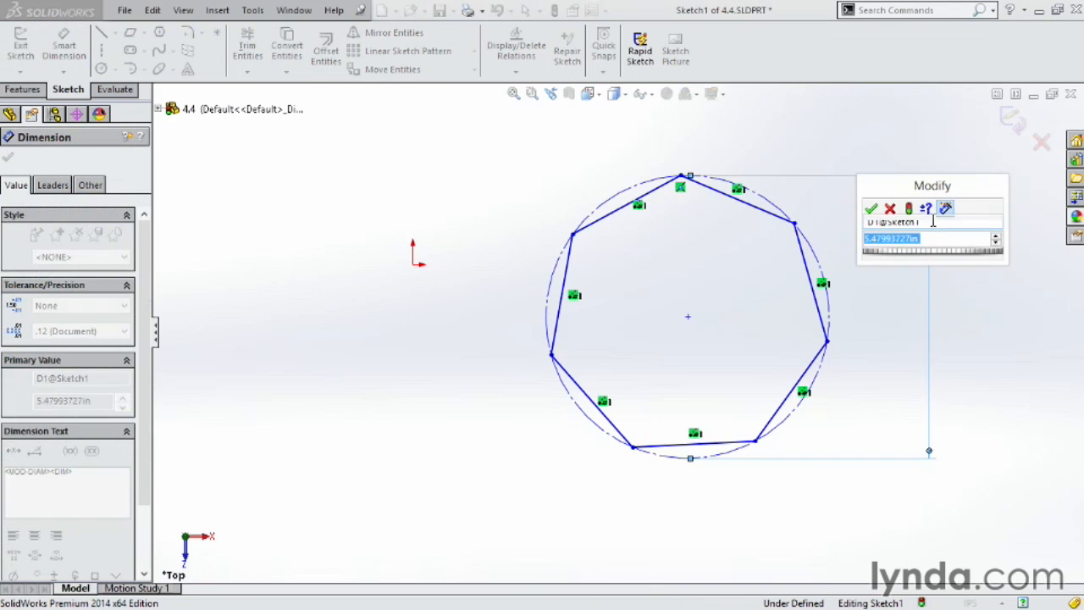
text(6)
key(Return)
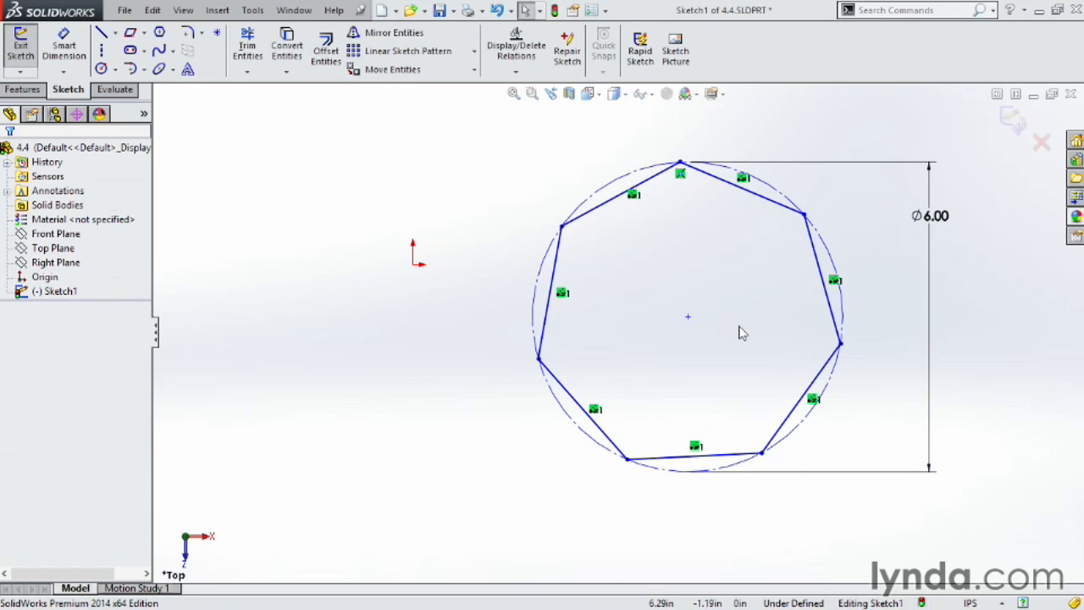
drag(688, 317, 771, 334)
Sketch an eight-sided polygon with a circumscribed circle to the left of the origin
scroll(194, 113, up, 3)
click(158, 34)
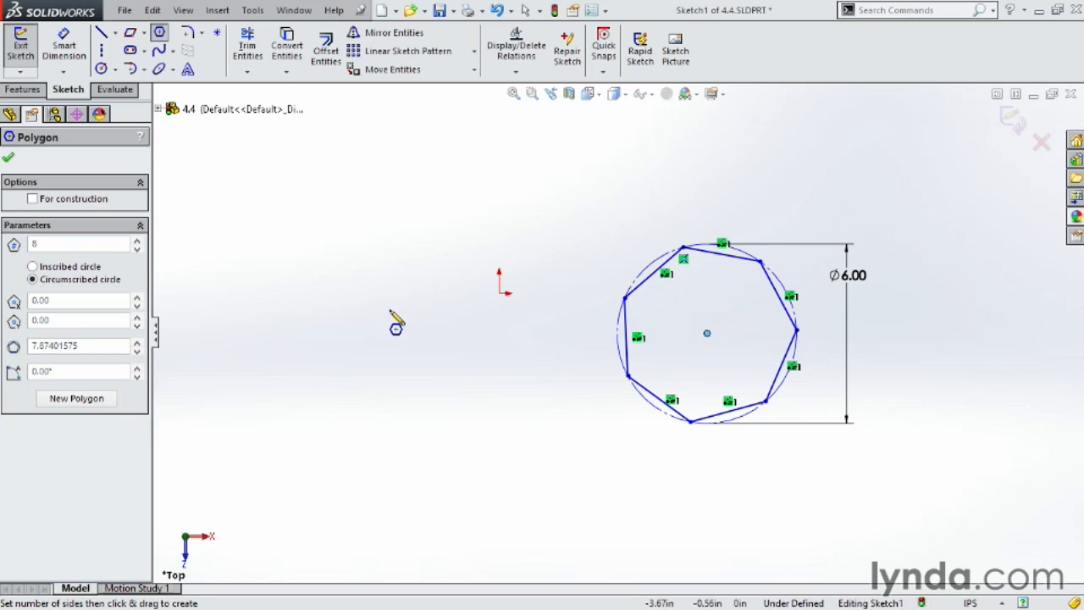
drag(339, 292, 399, 359)
key(Escape)
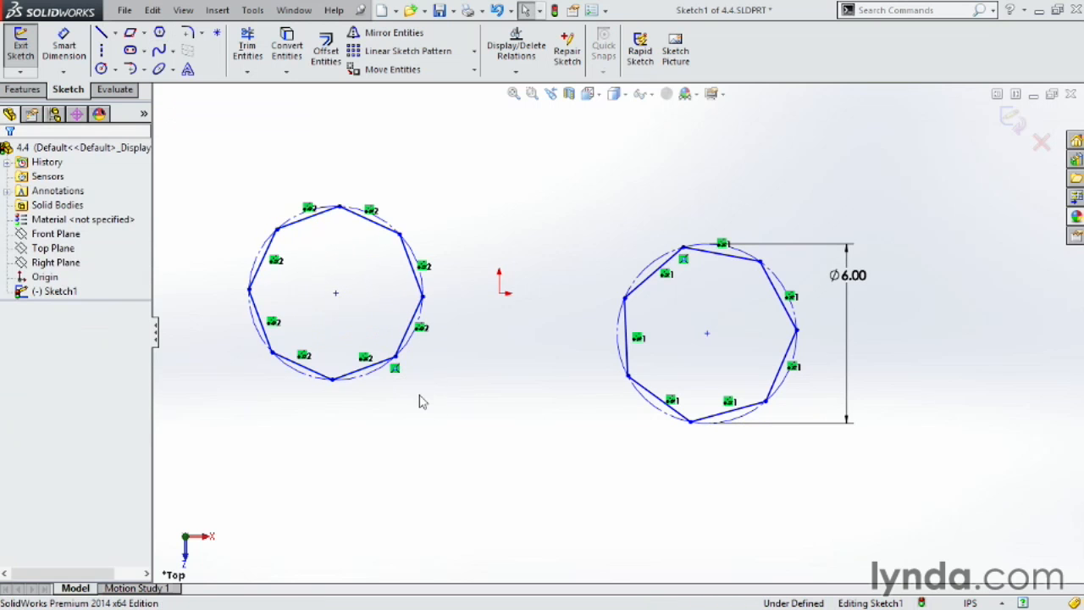
Dimension the distance between two opposite parallel sides of the octagon to 5 in
scroll(423, 373, up, 2)
click(64, 42)
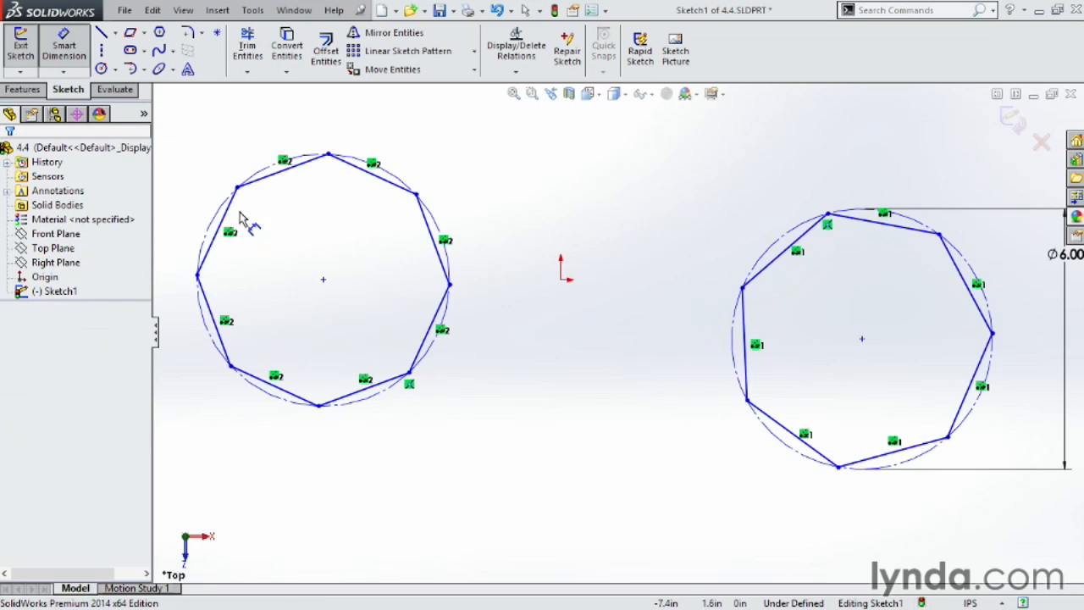
click(227, 211)
click(429, 330)
click(400, 144)
text(5.)
key(Return)
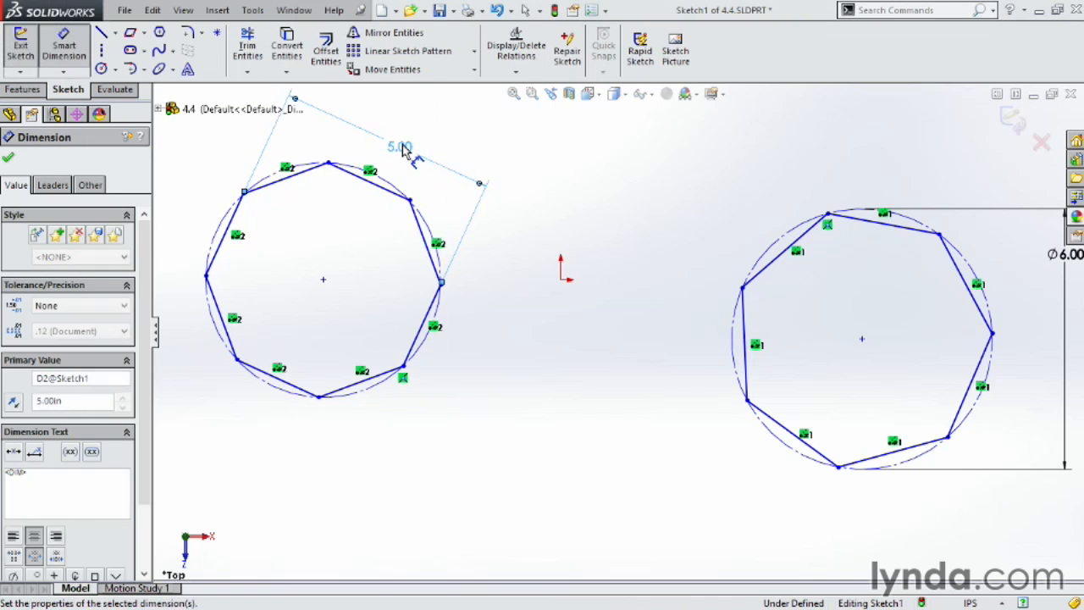
key(Escape)
Move the octagon by its centre point slightly upward, clear of the origin's level
scroll(543, 320, down, 2)
scroll(542, 320, up, 1)
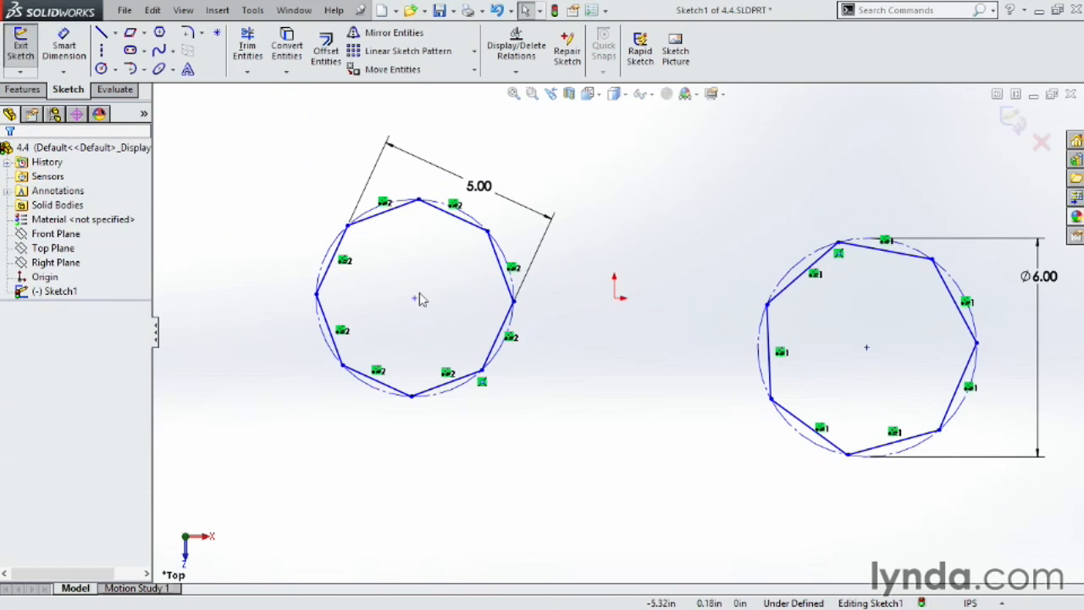
drag(415, 297, 402, 241)
click(539, 359)
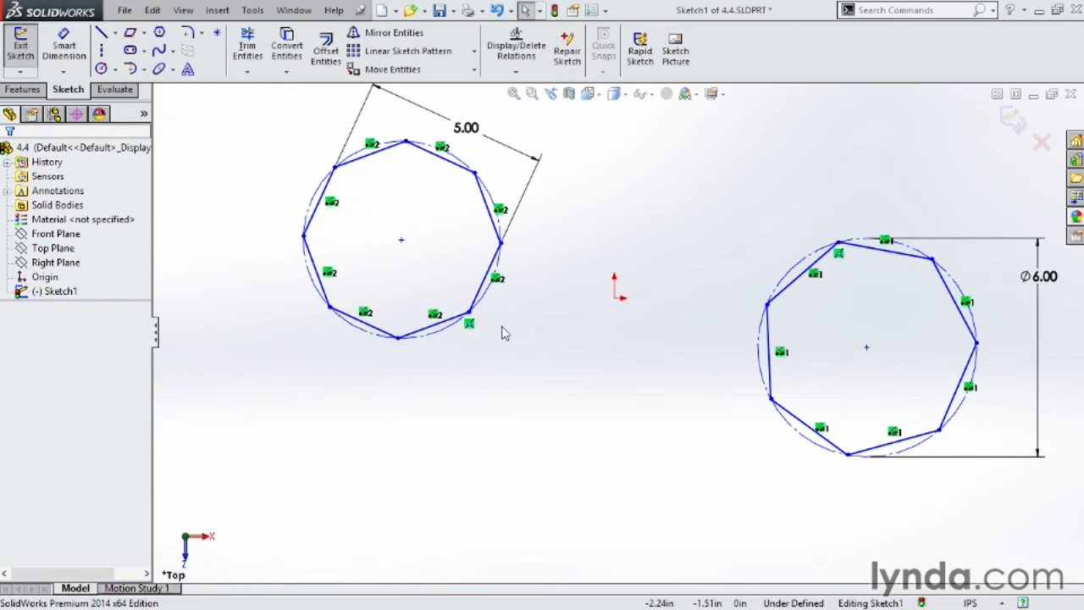
Sketch two centerlines from the octagon's centre: a horizontal one about 4.9 in long toward the origin and one to the upper-right vertex
click(102, 51)
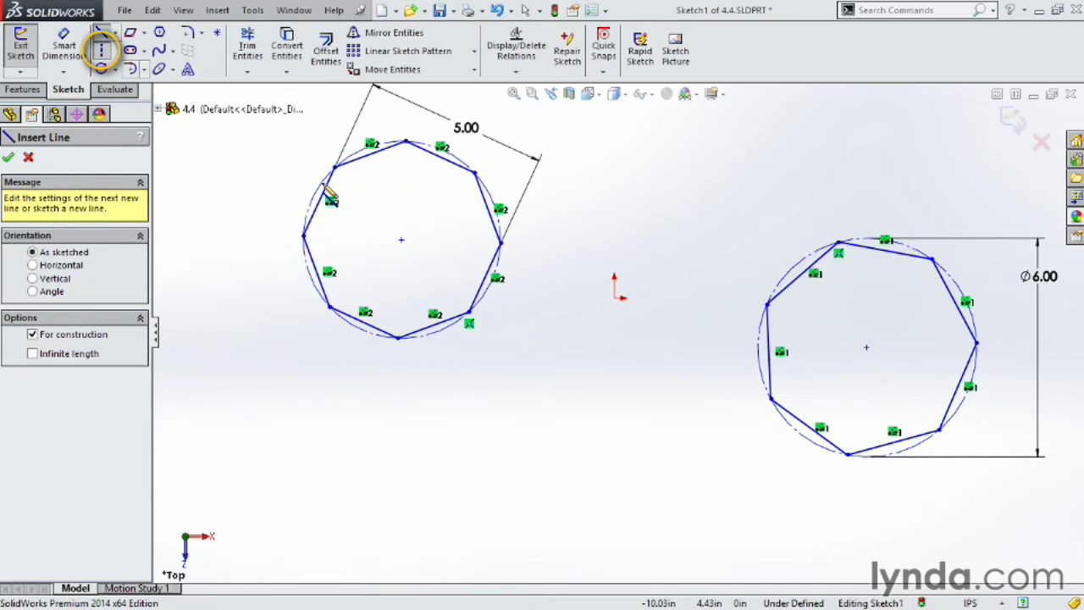
click(402, 241)
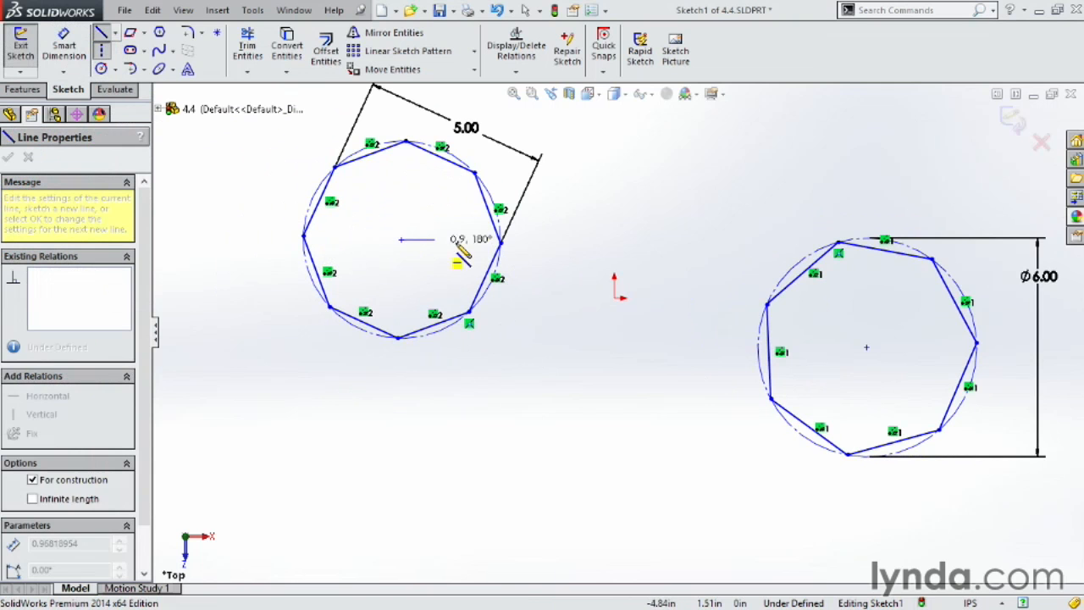
click(581, 241)
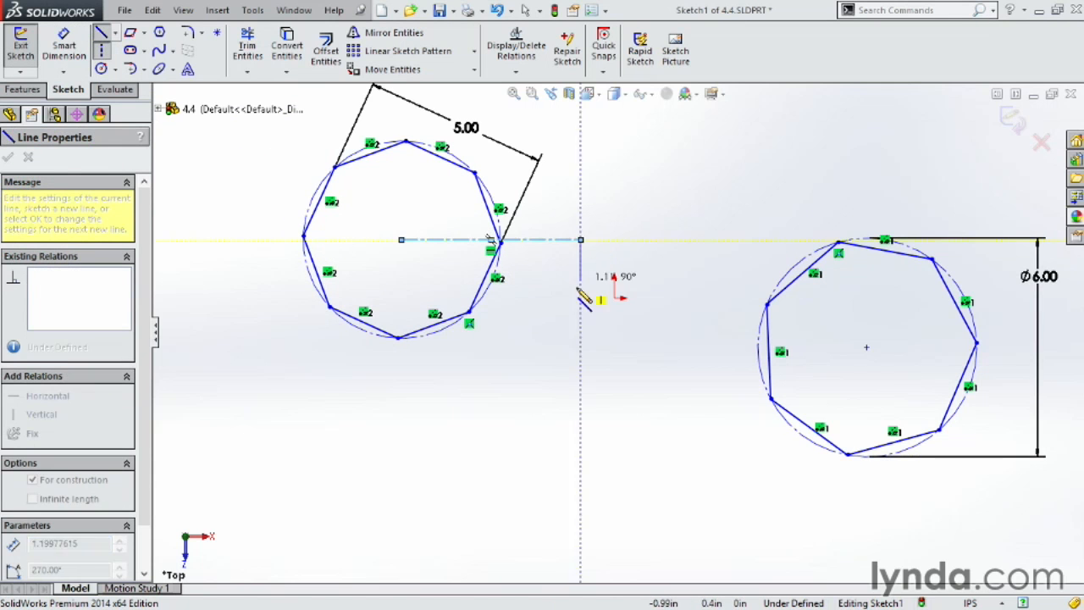
key(Escape)
click(102, 50)
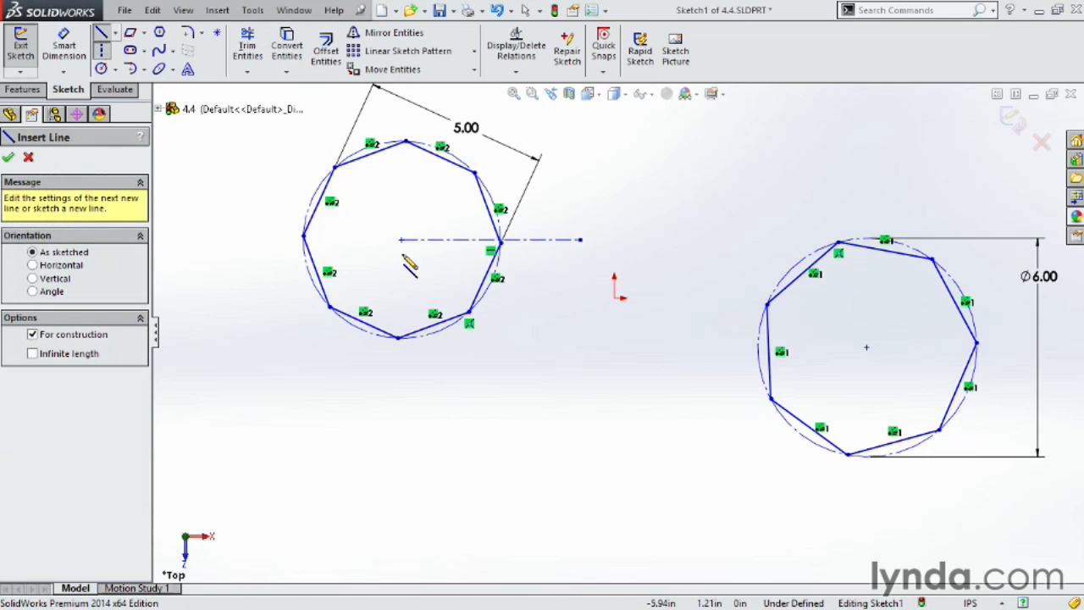
click(402, 241)
click(475, 173)
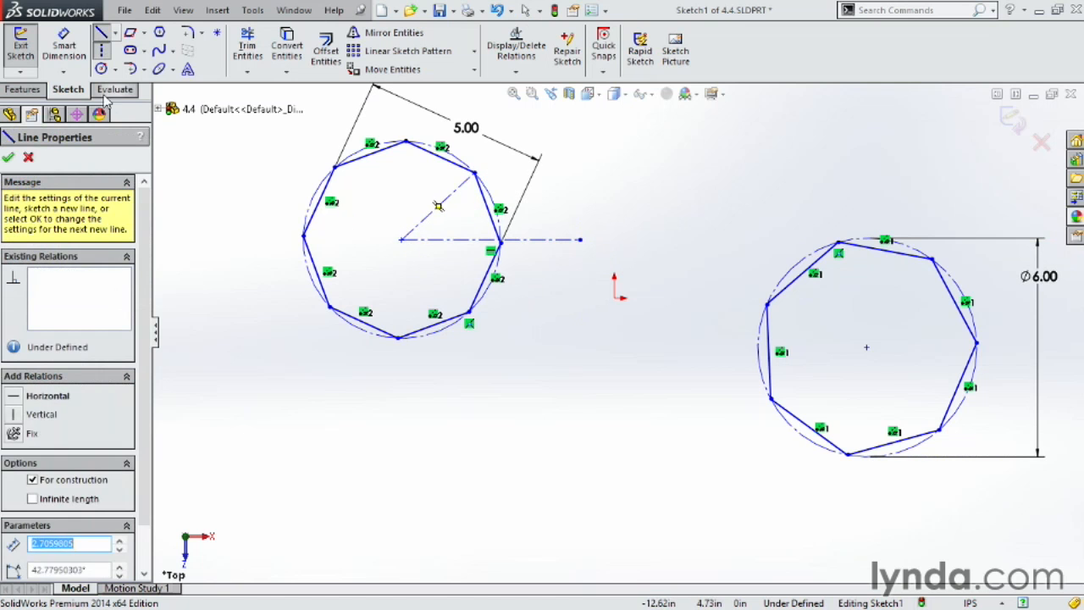
Dimension the angle between the octagon's horizontal and slanted centerlines to 30°
click(64, 48)
click(449, 207)
click(547, 240)
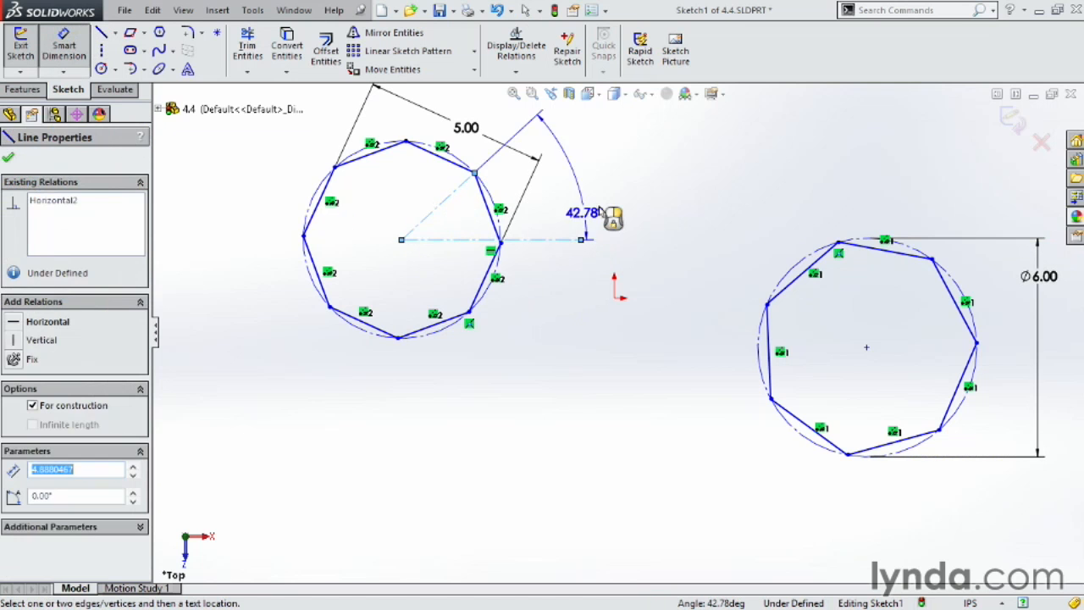
click(587, 198)
text(30.00deg)
key(Return)
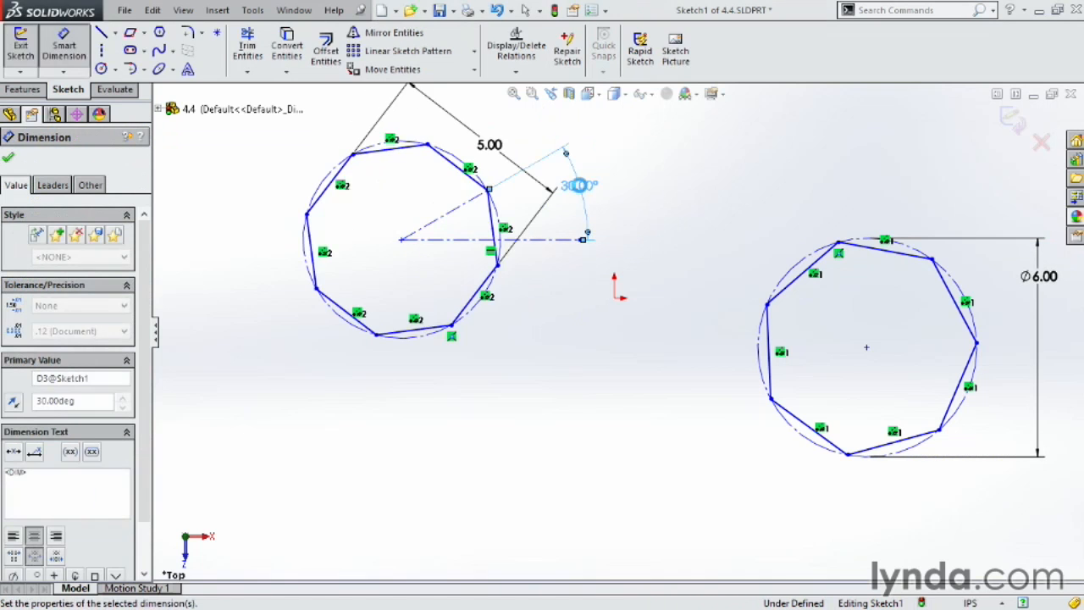
key(Escape)
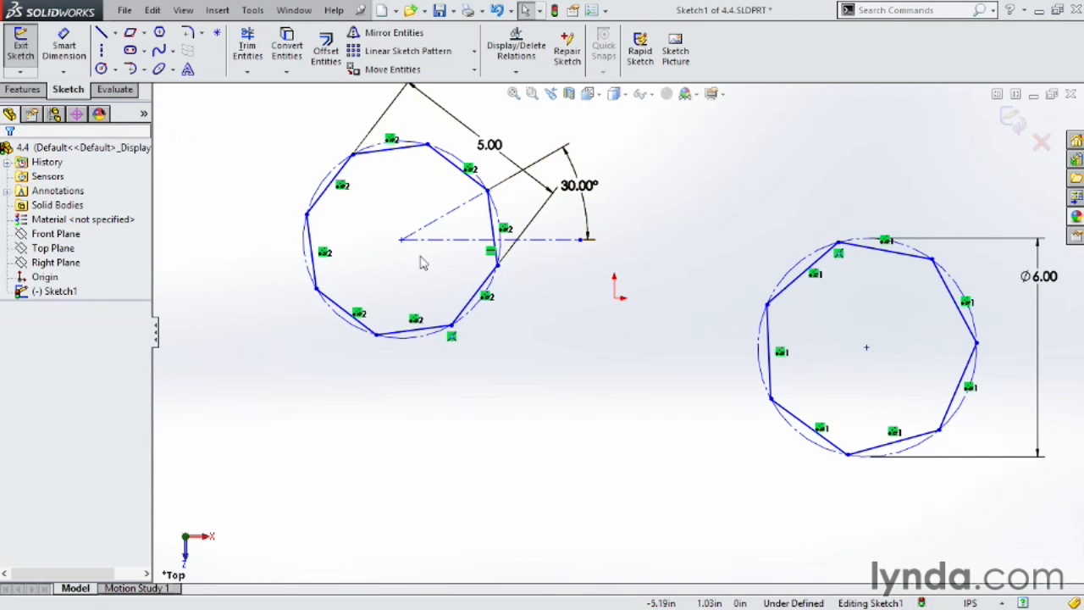
Move the octagon by its centre point and by a right-hand vertex, ending slightly farther from the origin
drag(402, 239, 426, 247)
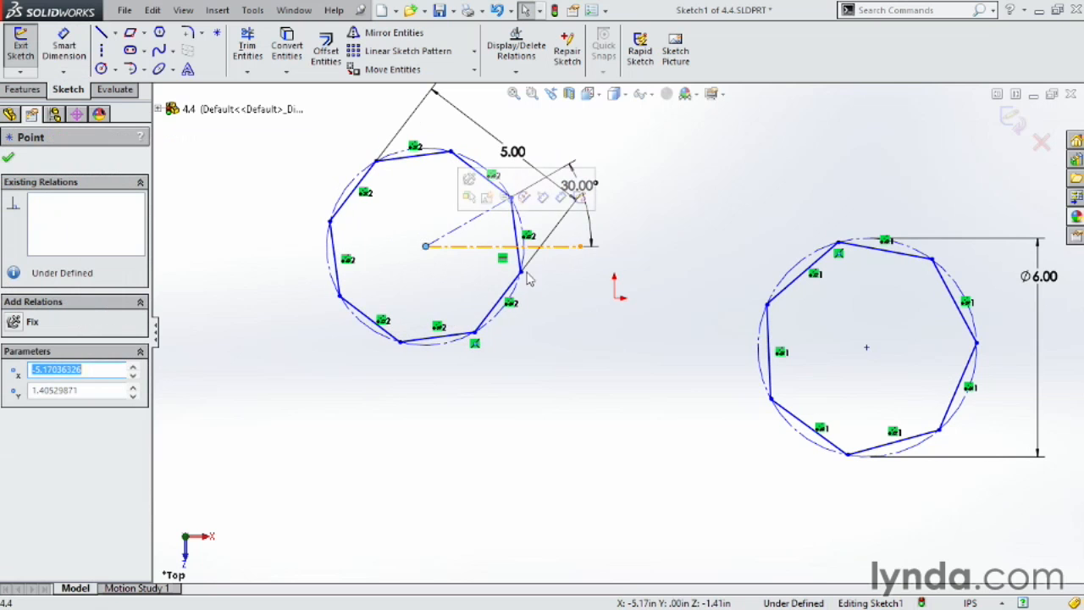
drag(522, 273, 474, 260)
click(521, 332)
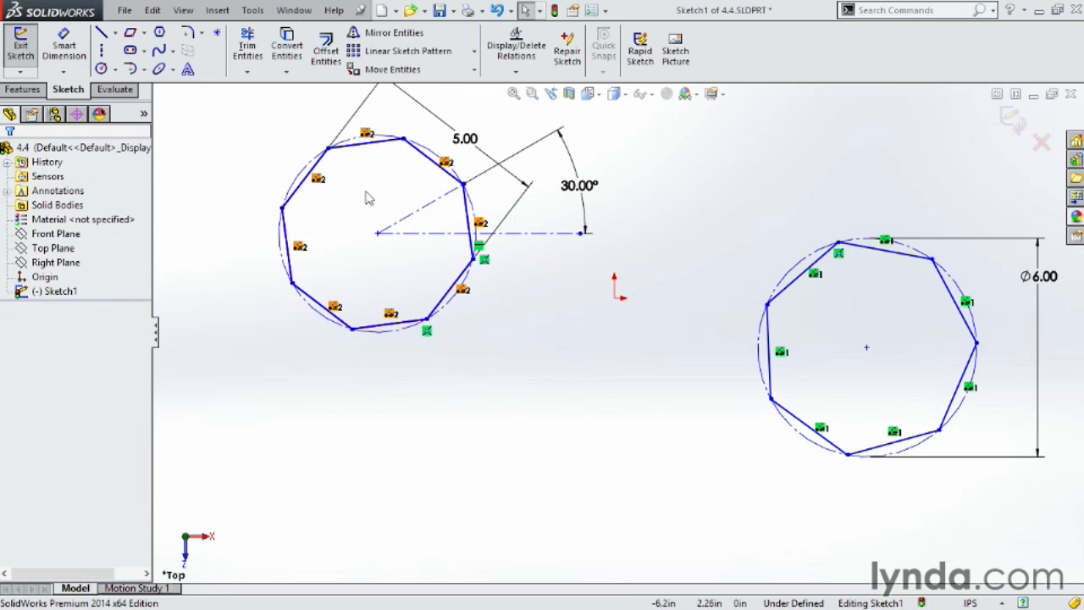
Sketch a horizontal centerline from the origin to below the octagon's centre, joined by a vertical centerline up to that centre
click(103, 53)
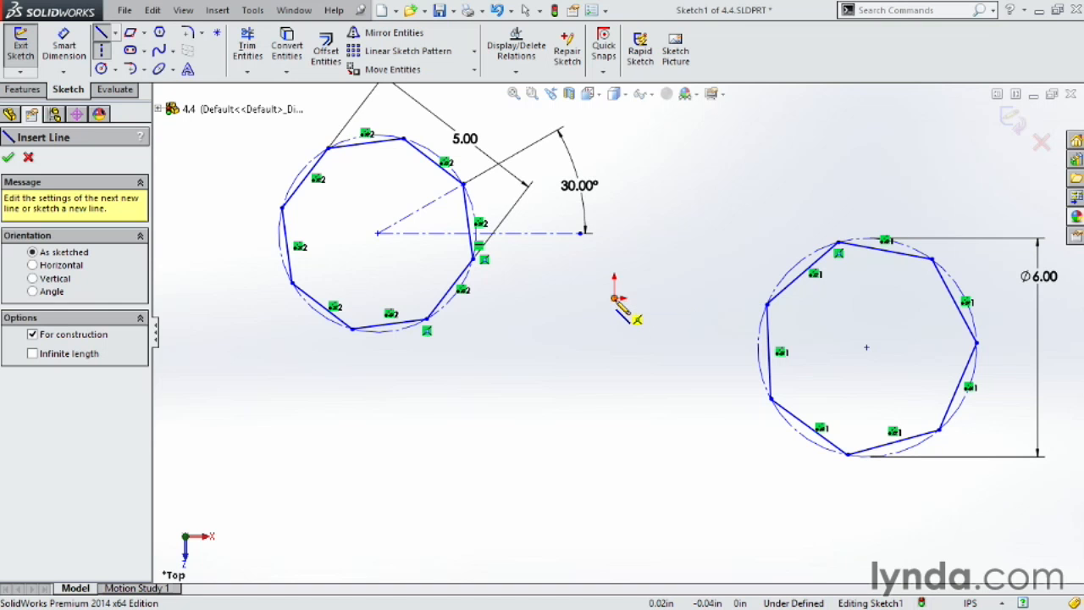
click(616, 297)
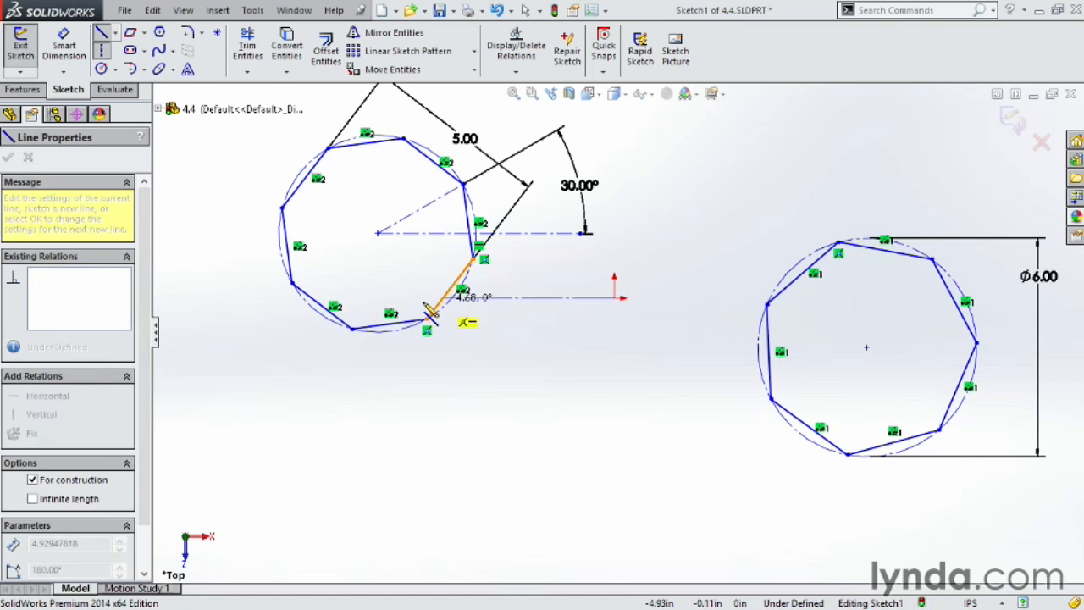
click(377, 296)
click(378, 233)
key(Escape)
Dimension the horizontal centerline from the origin to 6 in and the vertical centerline to the octagon's centre to 1 in
click(64, 49)
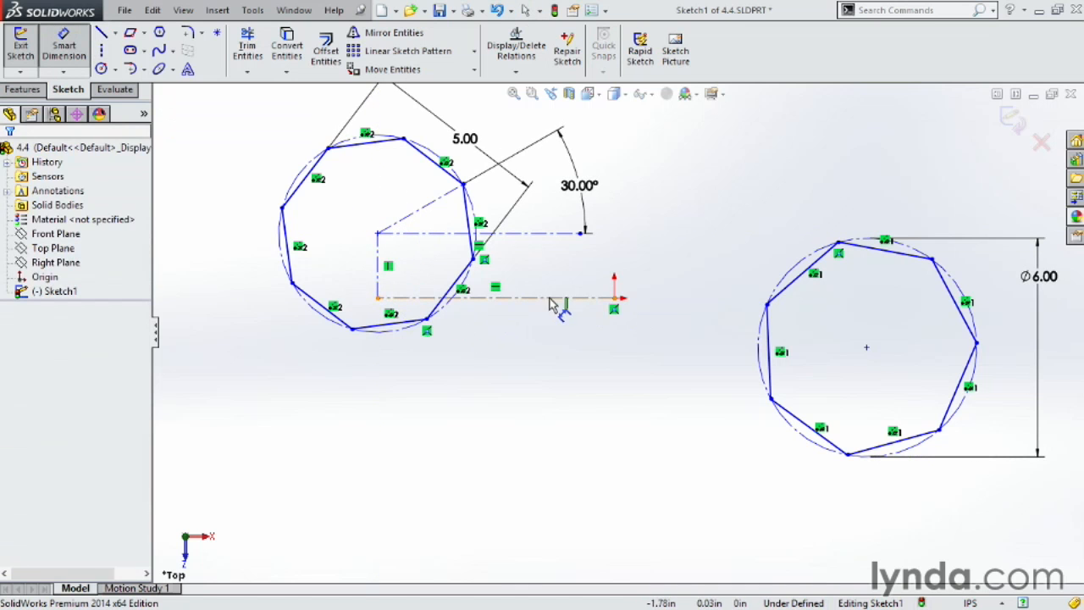
click(562, 298)
click(519, 380)
text(6)
key(Return)
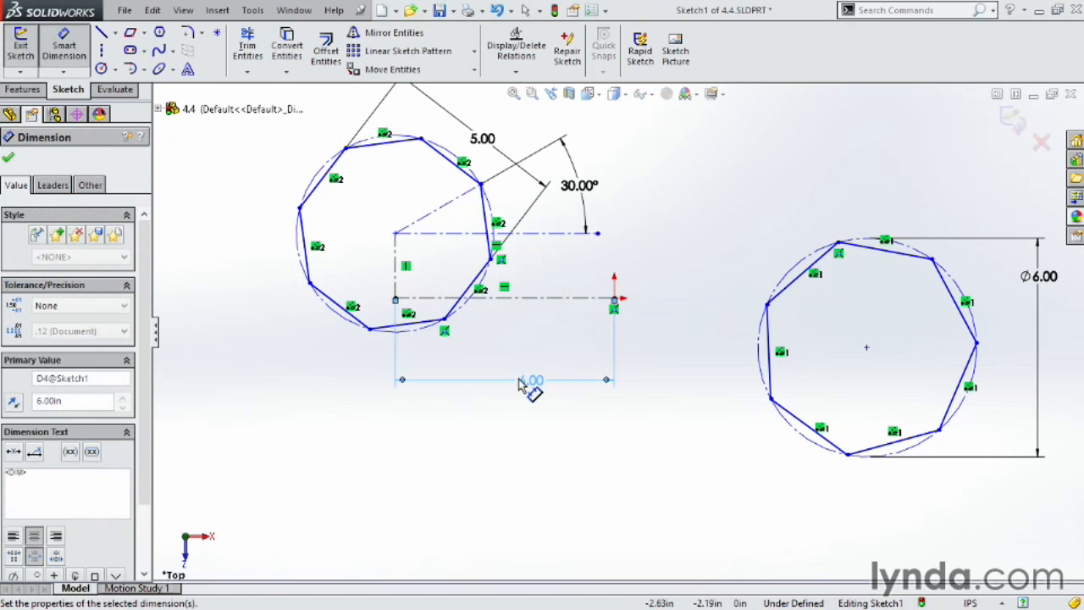
click(397, 263)
click(271, 277)
text(1.)
key(Return)
key(Escape)
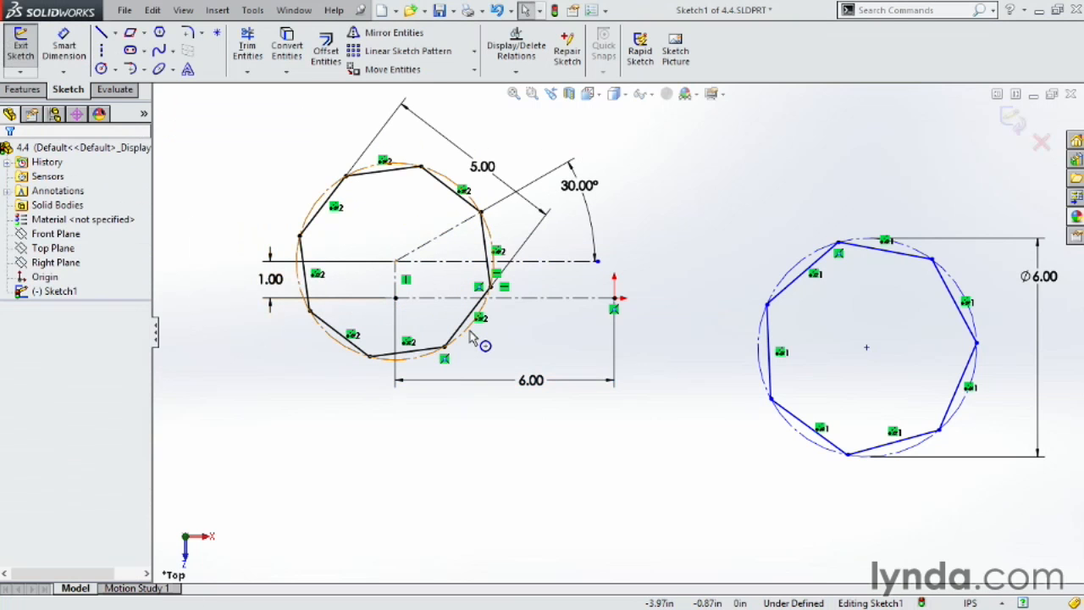
Set the octagon's centerline angle dimension to 60°
double_click(579, 188)
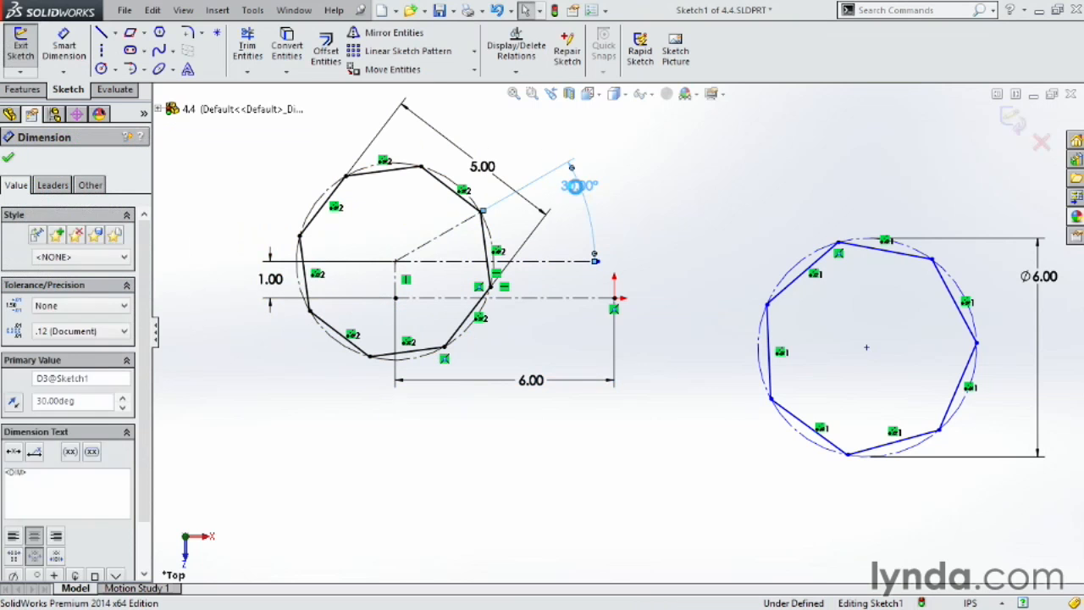
text(60)
key(Return)
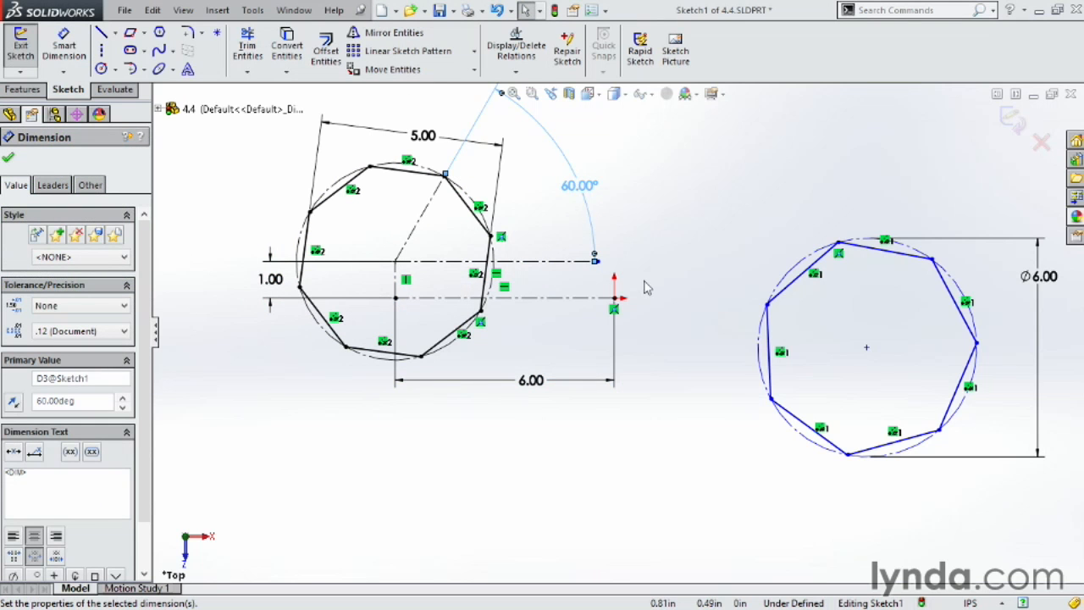
key(Escape)
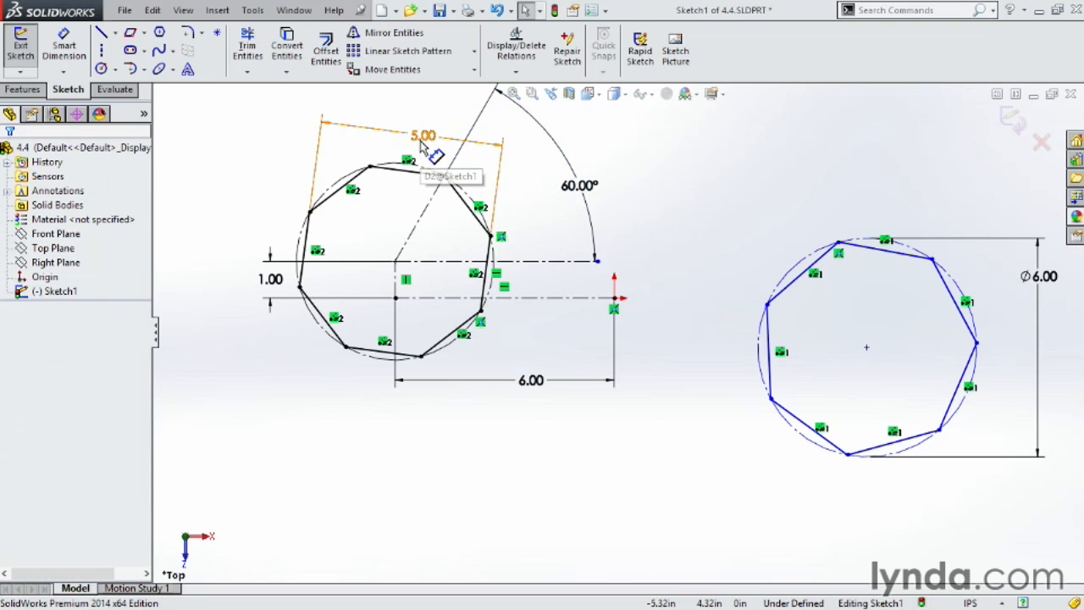
Set the octagon's across-flats dimension to 3 in
double_click(423, 138)
text(3.)
key(Return)
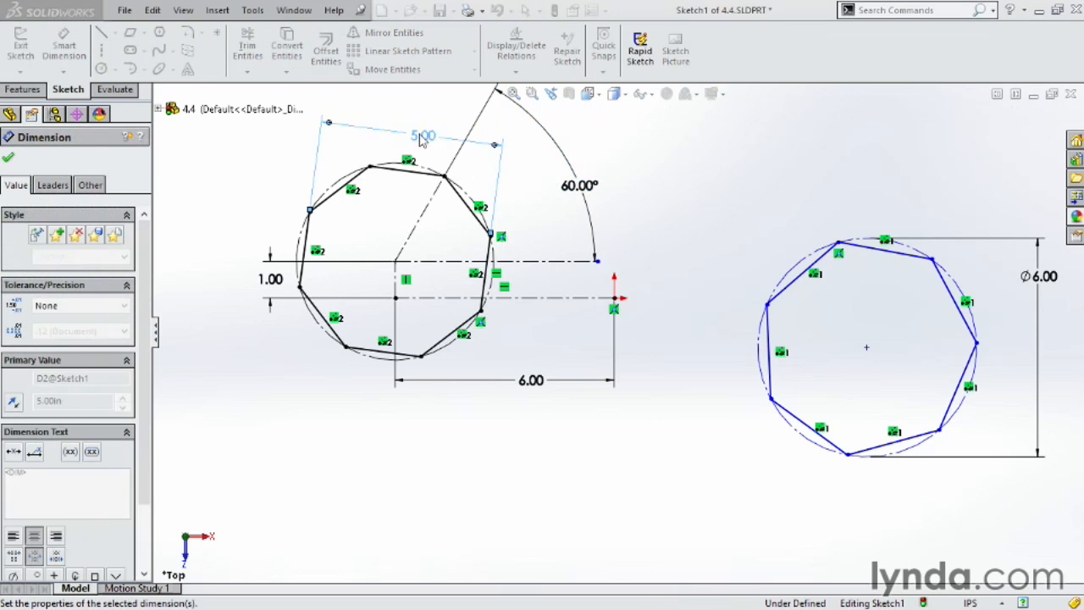
key(Escape)
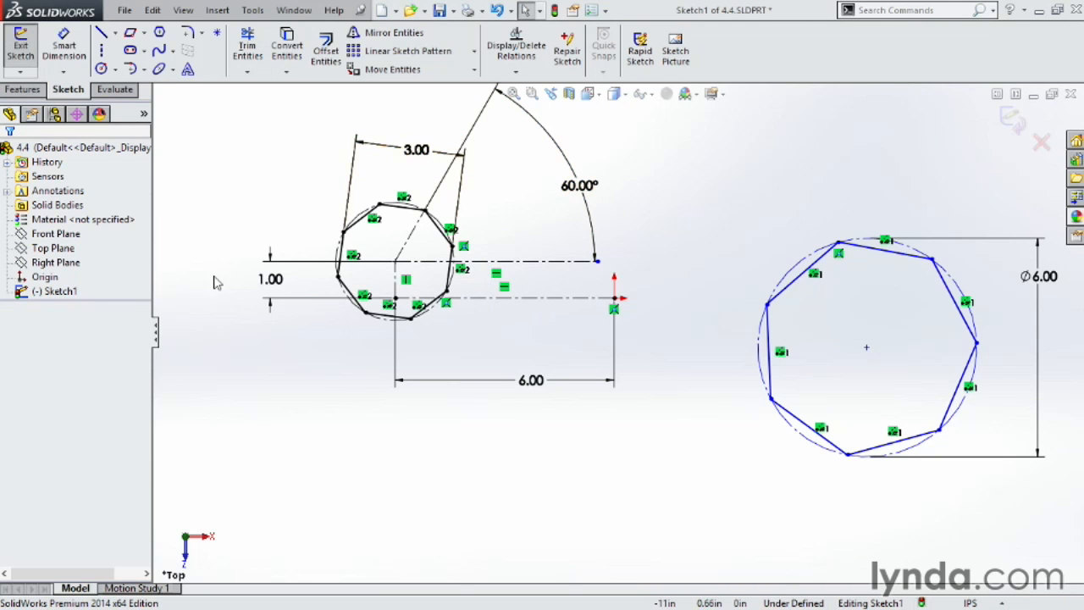
Delete the polygon pattern relation shared by the heptagon's sides
scroll(610, 355, up, 3)
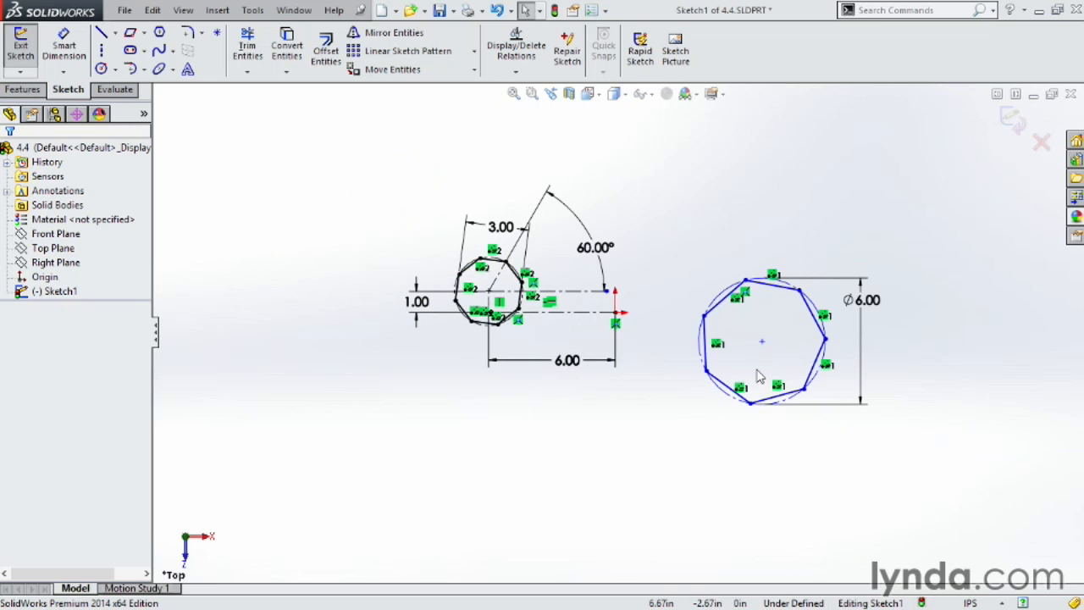
scroll(774, 353, down, 3)
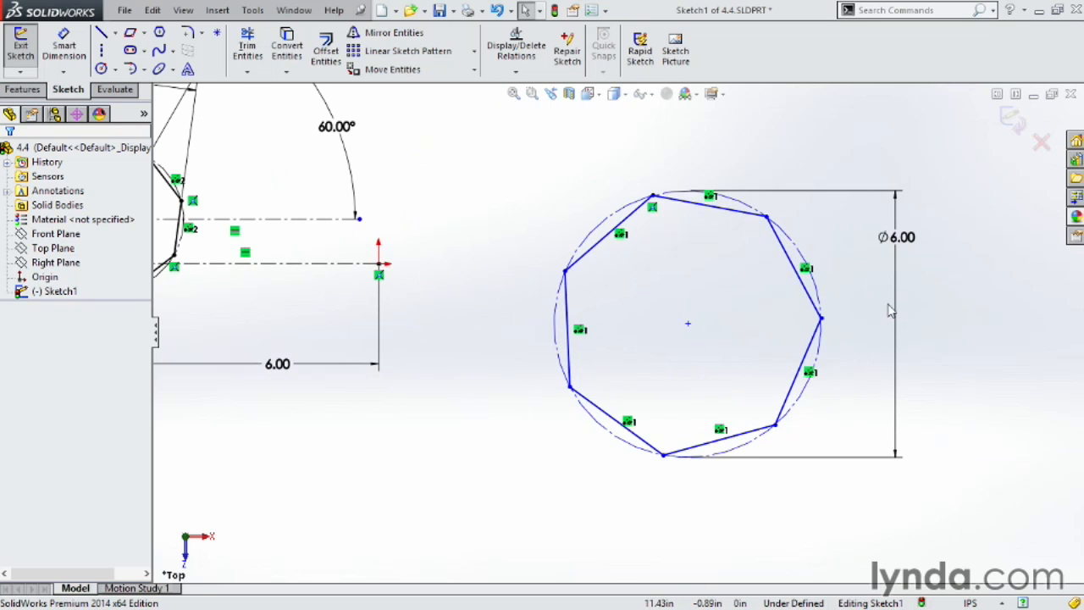
scroll(835, 320, down, 1)
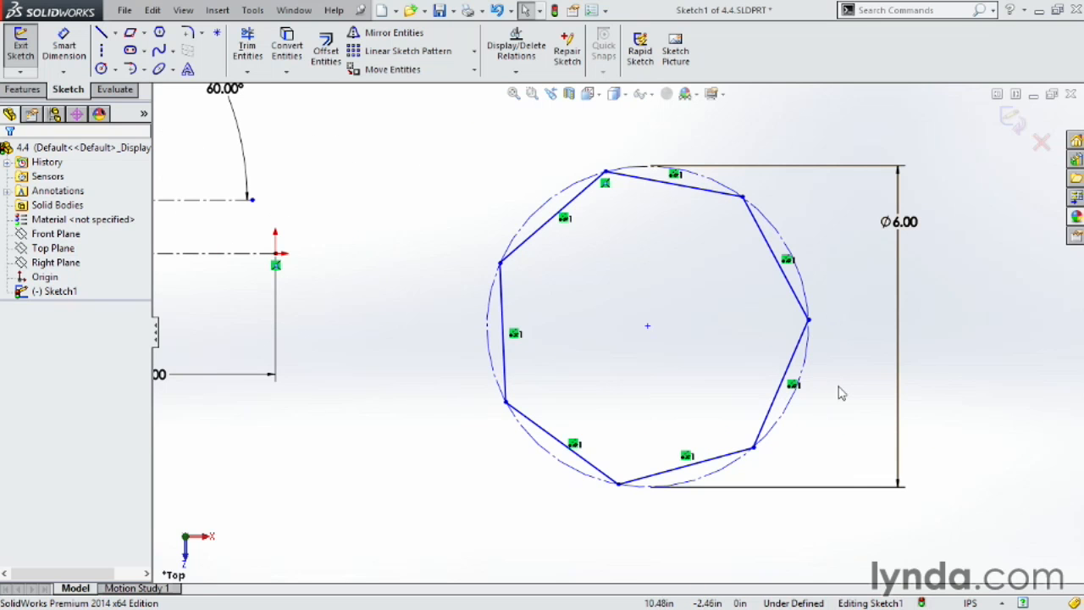
click(675, 173)
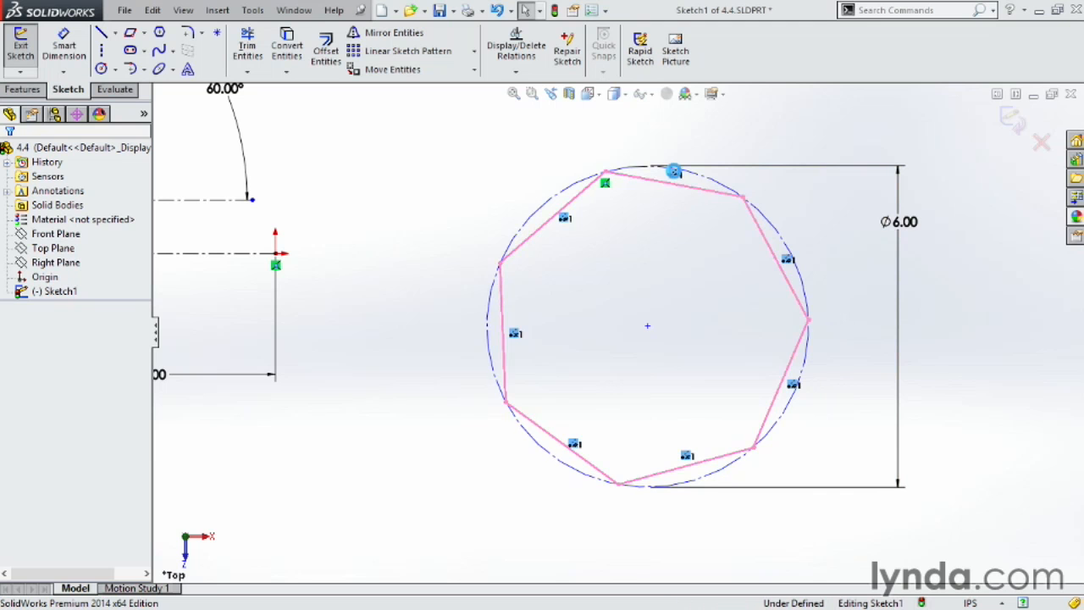
key(Delete)
Move the former heptagon's upper-right, right and lower-right vertices individually outward to form an irregular seven-sided shape
drag(743, 197, 915, 149)
drag(902, 404, 901, 401)
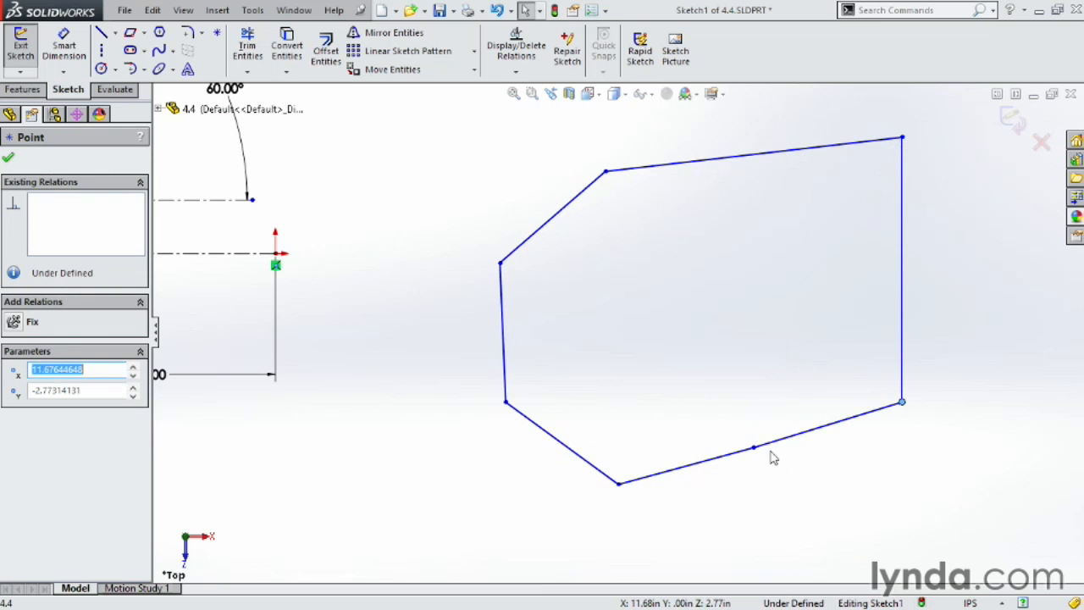
drag(754, 447, 769, 531)
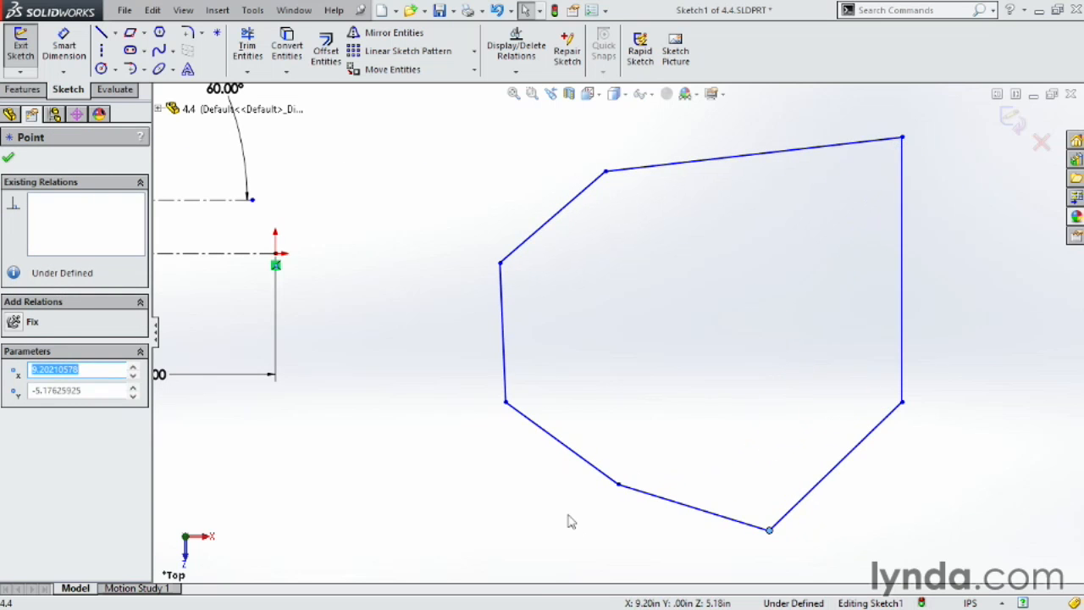